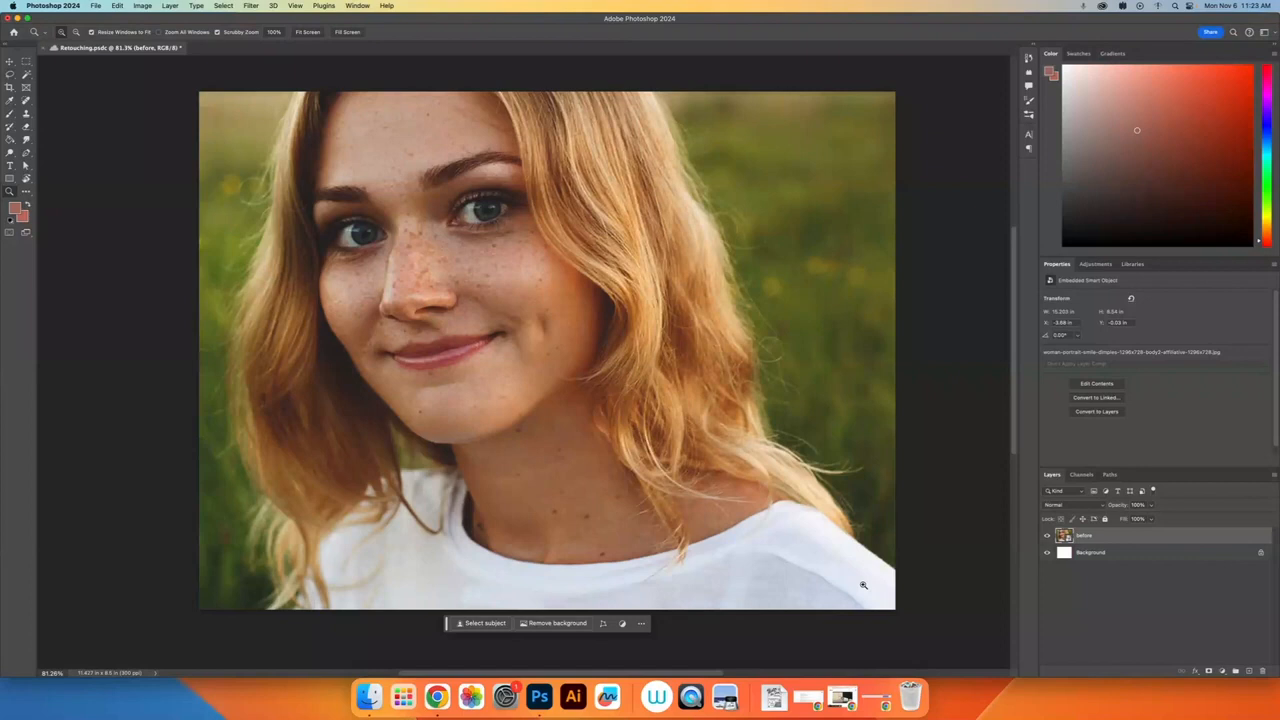
Draw a rough Lasso selection around the woman's hair and shoulders and open it in Select and Mask
{"action": "left_click", "coordinate": [10, 75]}
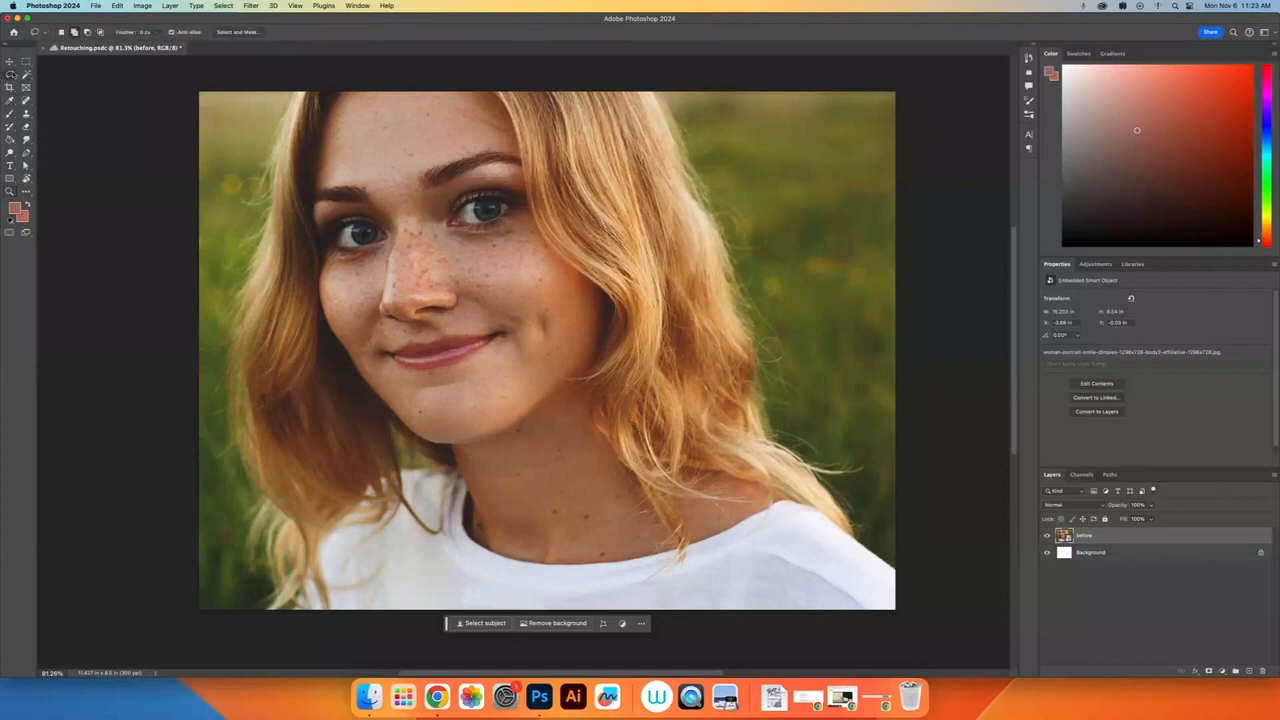
{"action": "mouse_move", "coordinate": [897, 574]}
{"action": "left_mouse_down"}
{"action": "mouse_move", "coordinate": [754, 427]}
{"action": "mouse_move", "coordinate": [644, 94]}
{"action": "left_mouse_up"}
{"action": "left_click_drag", "start_coordinate": [545, 42], "coordinate": [427, 86]}
{"action": "left_click_drag", "start_coordinate": [318, 88], "coordinate": [297, 99]}
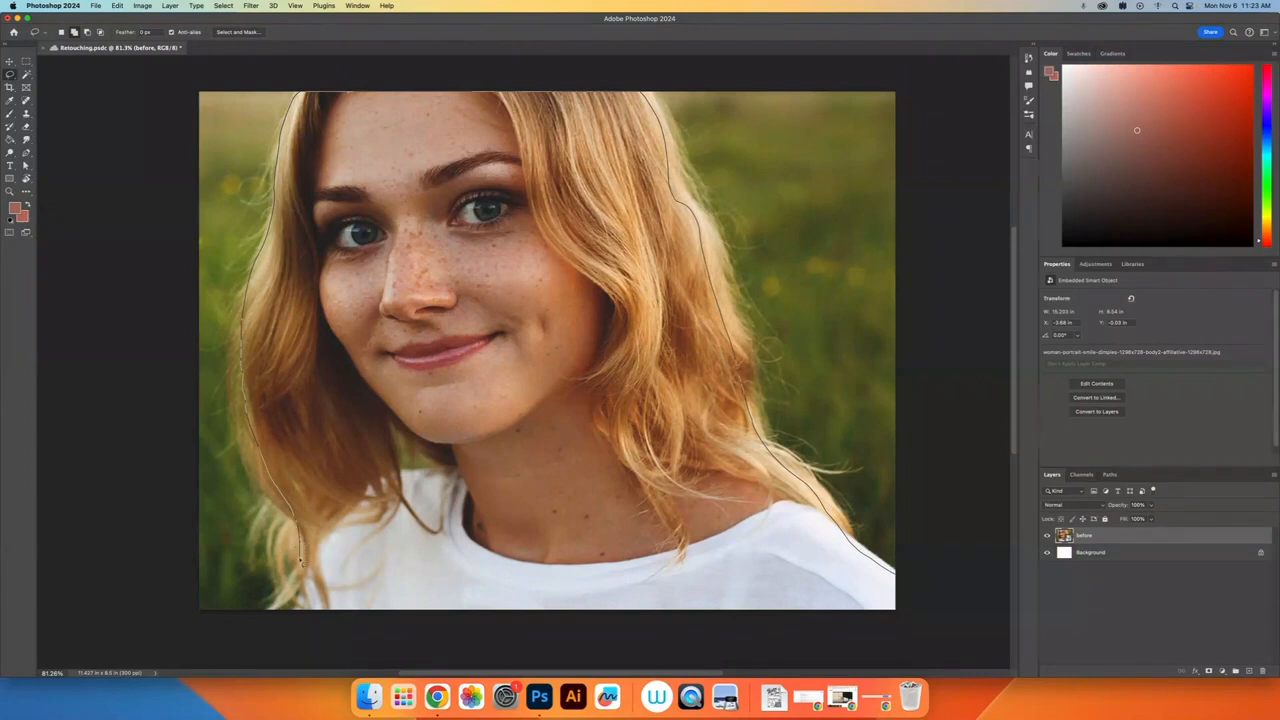
{"action": "left_click_drag", "start_coordinate": [977, 668], "coordinate": [966, 634]}
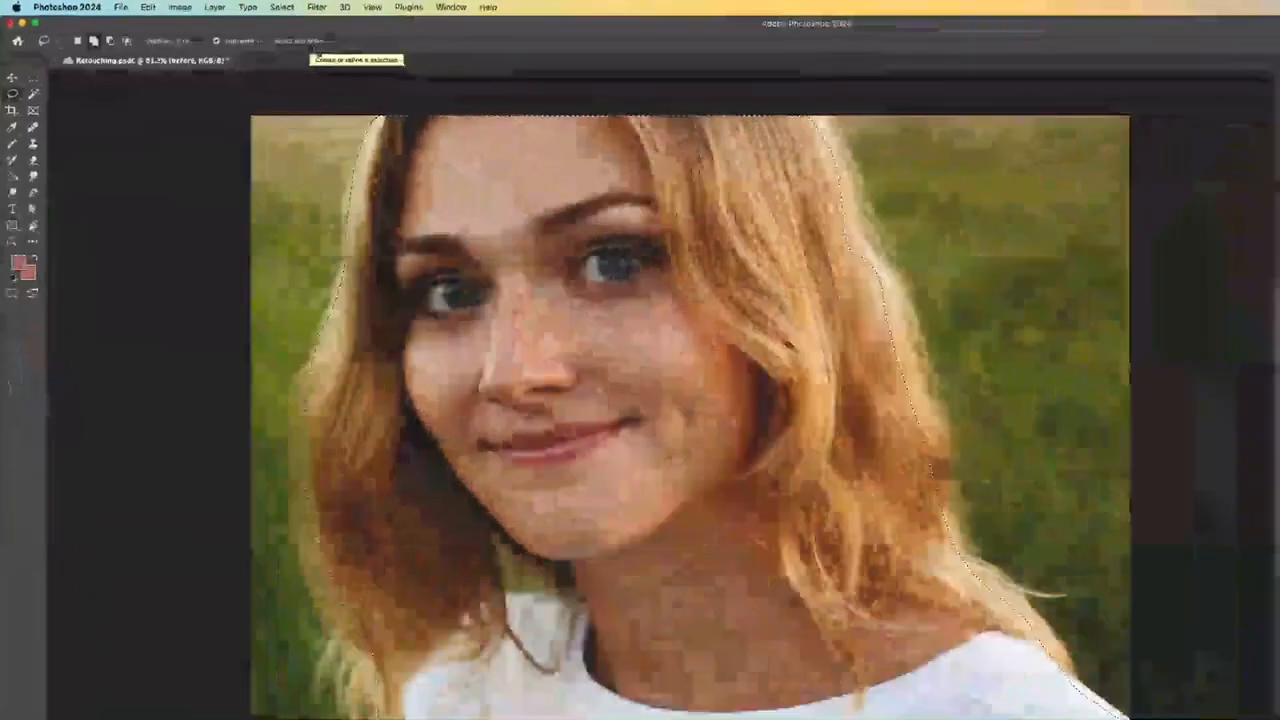
{"action": "left_click", "coordinate": [305, 41]}
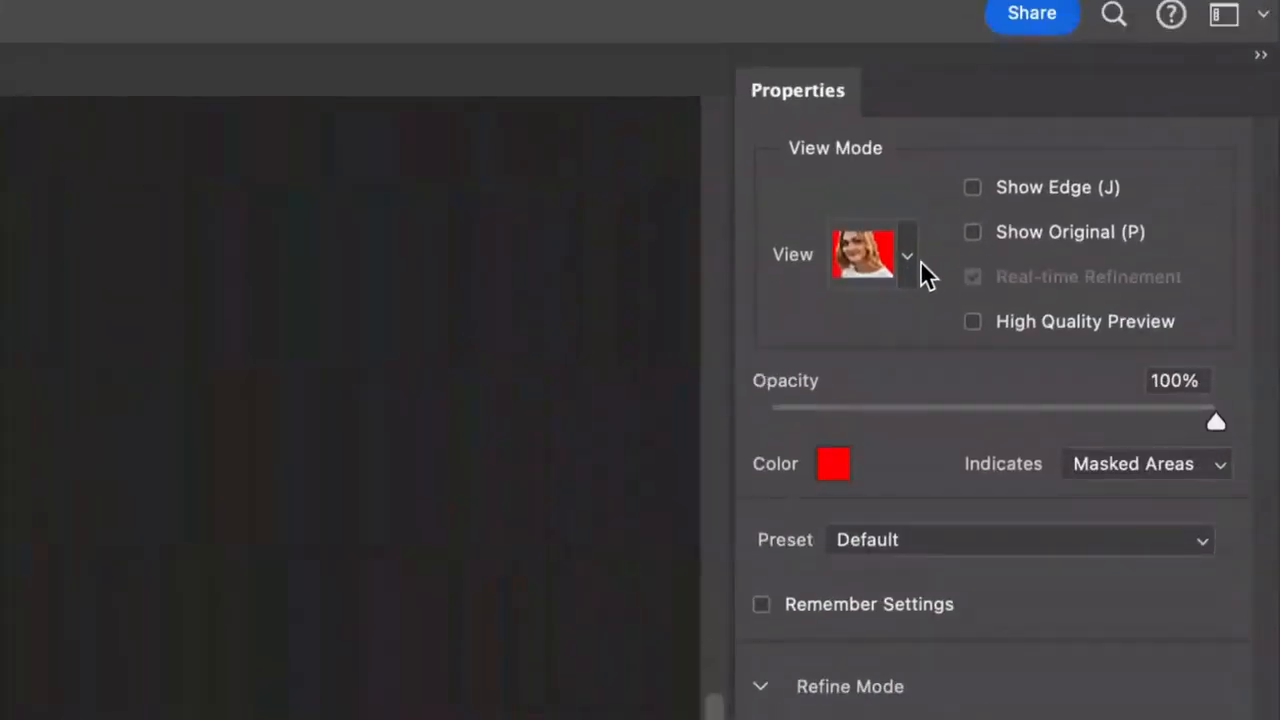
Preview the selection in Onion Skin view, raising the transparency to 100% and lowering it to about 53%
{"action": "left_click", "coordinate": [909, 260]}
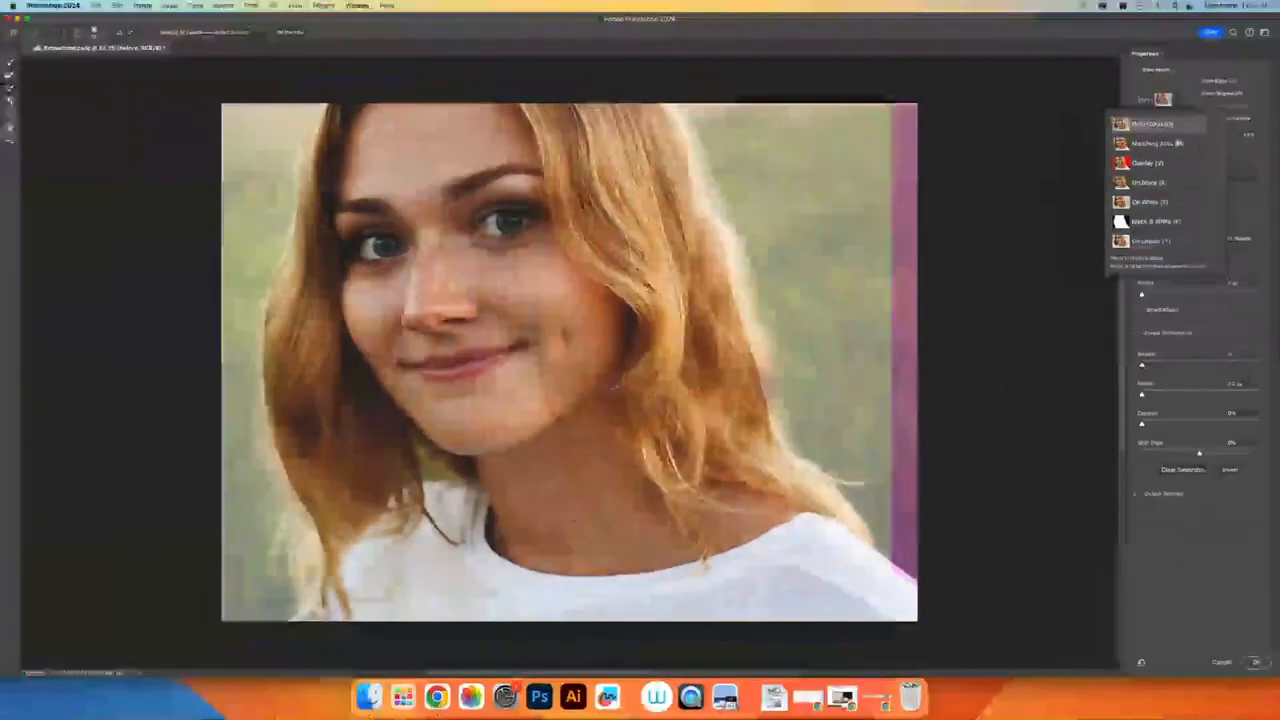
{"action": "left_click", "coordinate": [808, 231]}
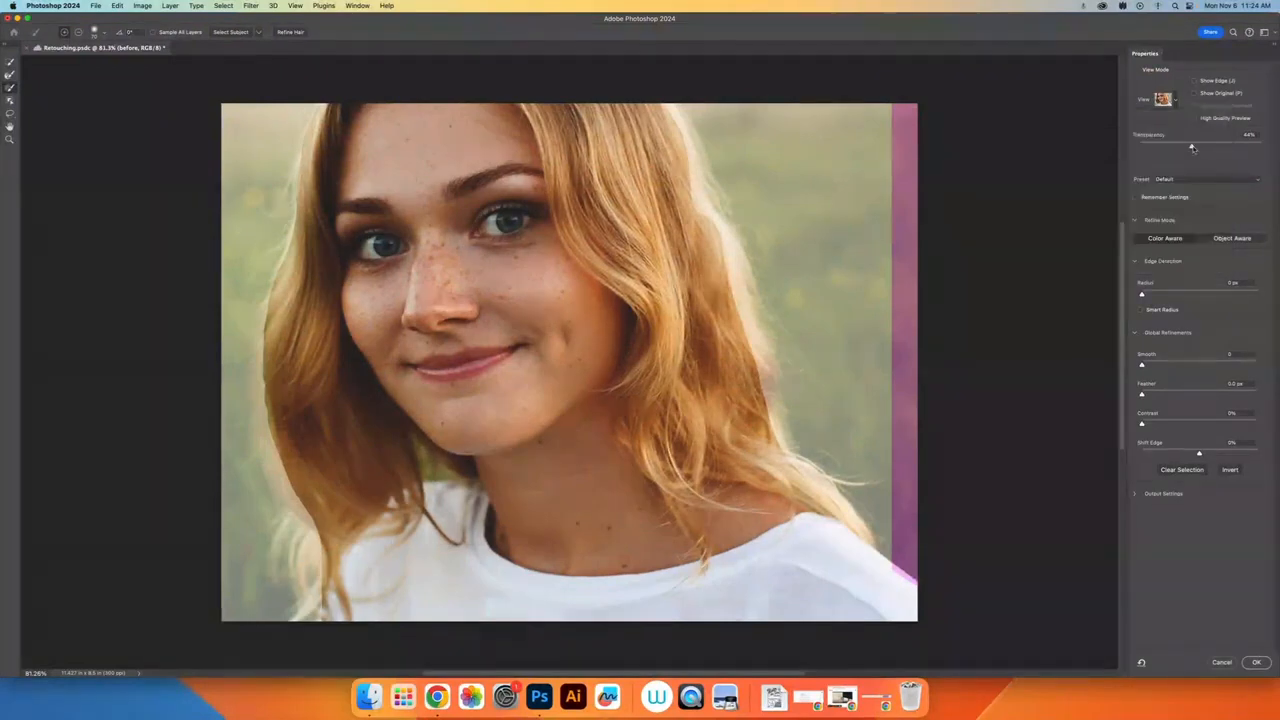
{"action": "left_click_drag", "start_coordinate": [1192, 147], "coordinate": [1275, 147]}
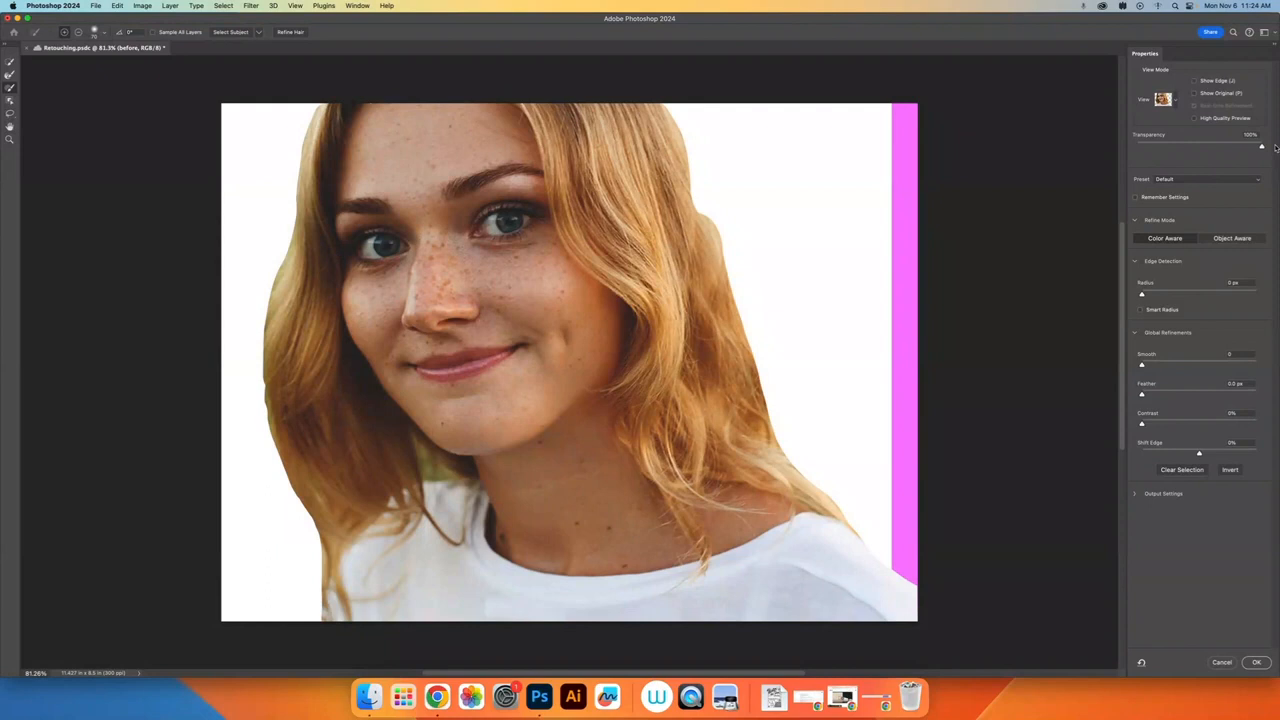
{"action": "left_click_drag", "start_coordinate": [1275, 147], "coordinate": [1203, 146]}
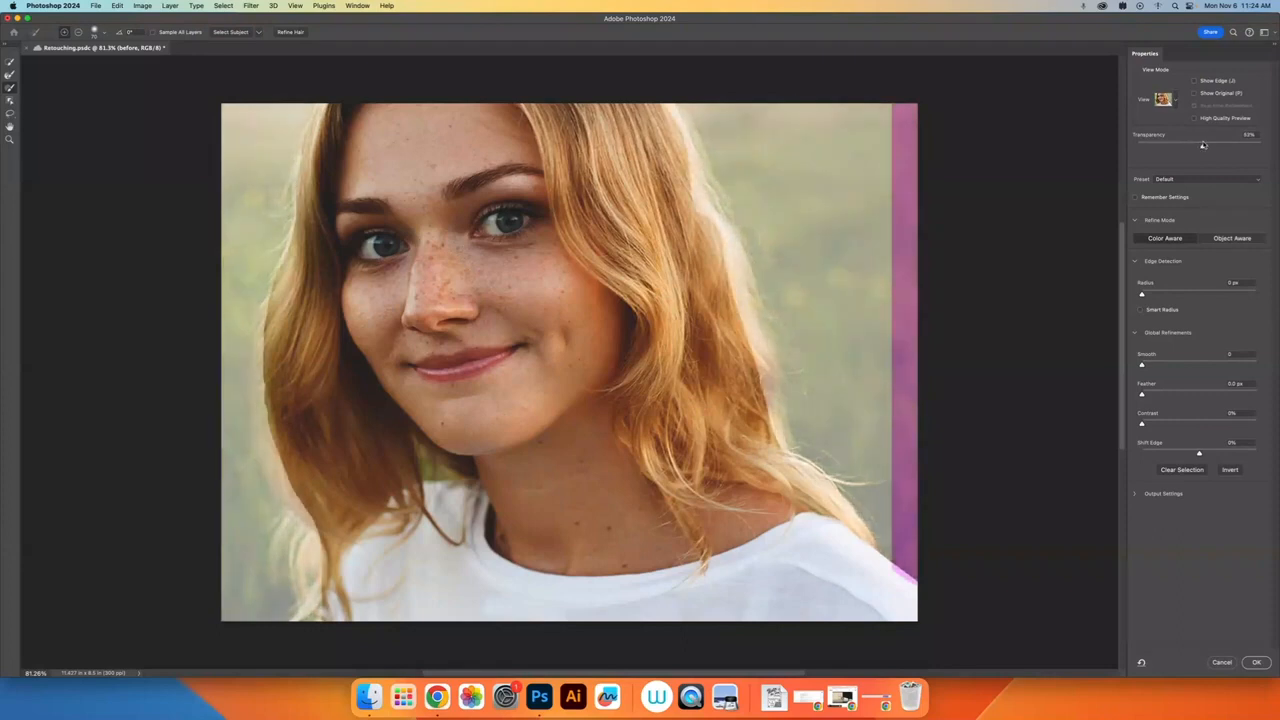
Set the view mode to Overlay, with the masked areas coloured purple at about 46% opacity
{"action": "left_click", "coordinate": [1170, 100]}
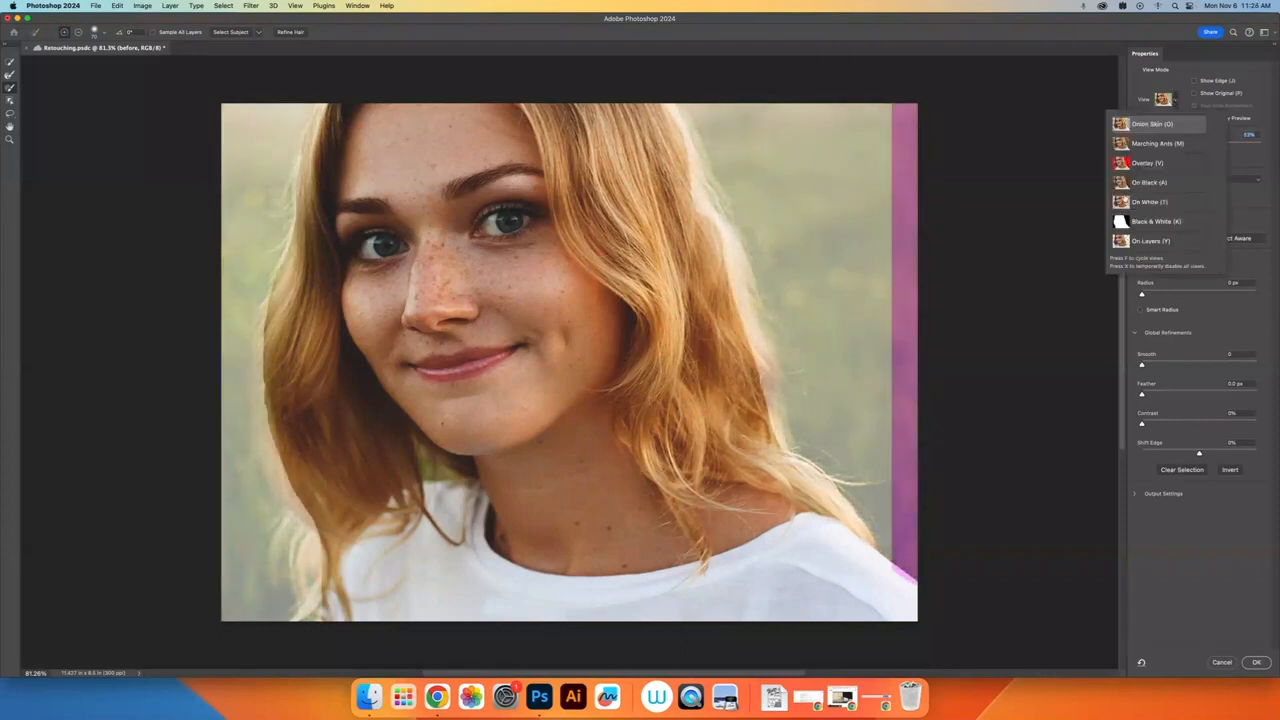
{"action": "left_click", "coordinate": [1148, 222]}
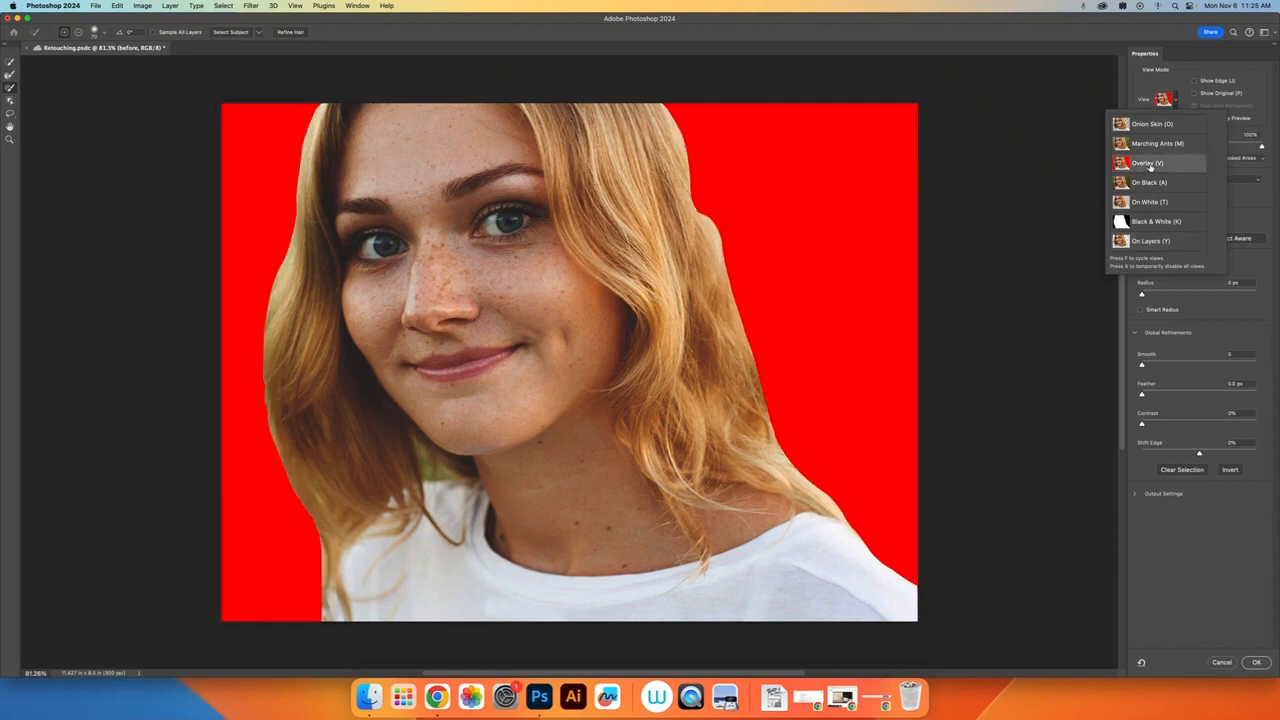
{"action": "left_click_drag", "start_coordinate": [1263, 144], "coordinate": [1208, 157]}
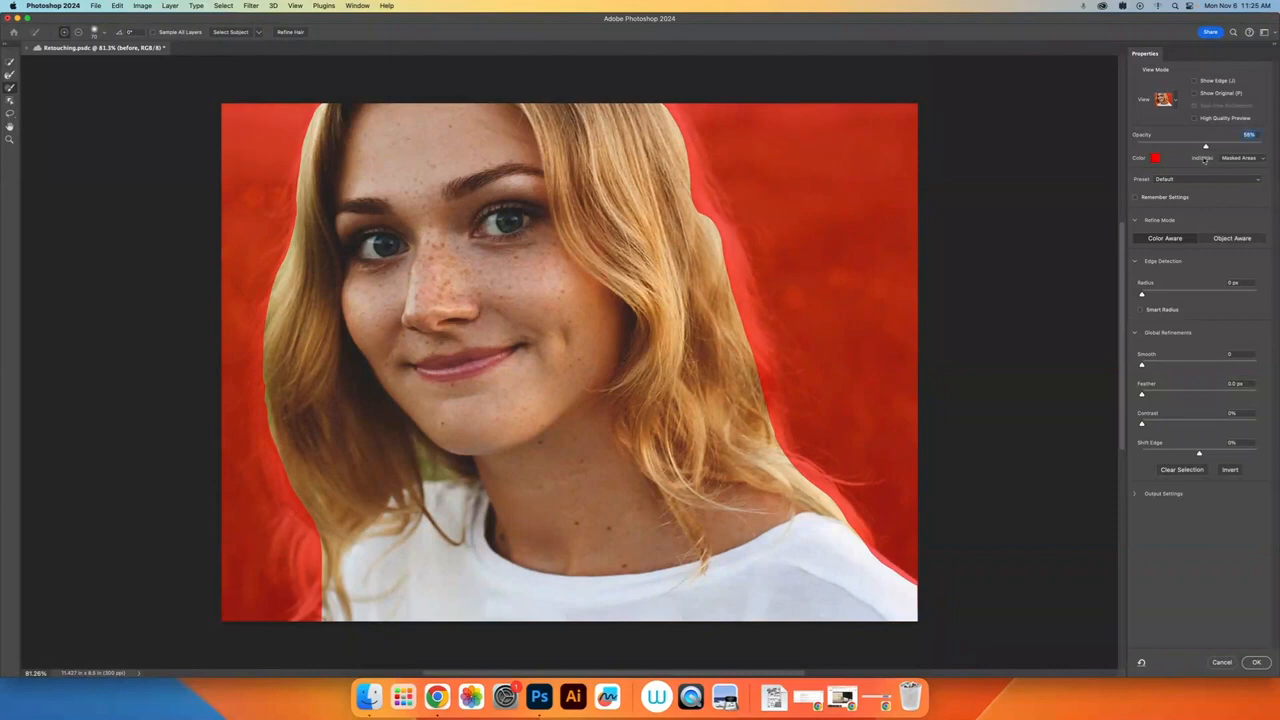
{"action": "left_click", "coordinate": [1157, 156]}
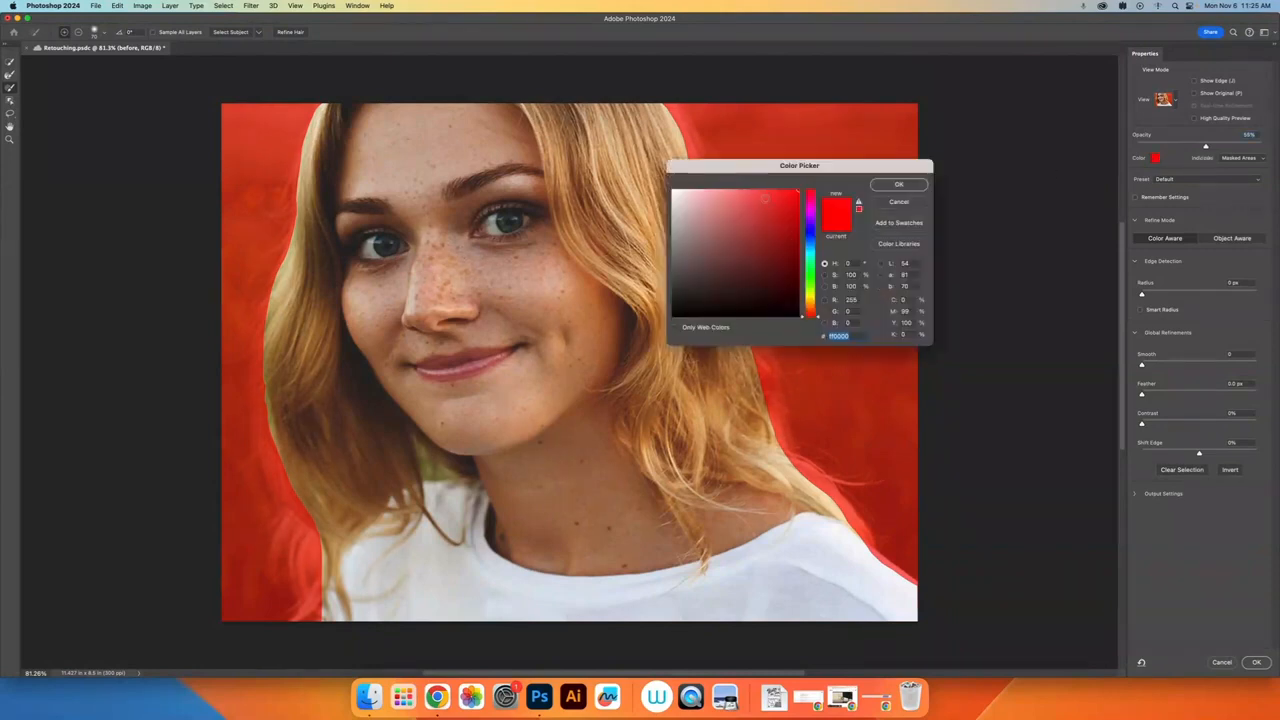
{"action": "left_click_drag", "start_coordinate": [801, 229], "coordinate": [803, 214]}
{"action": "left_click", "coordinate": [766, 221]}
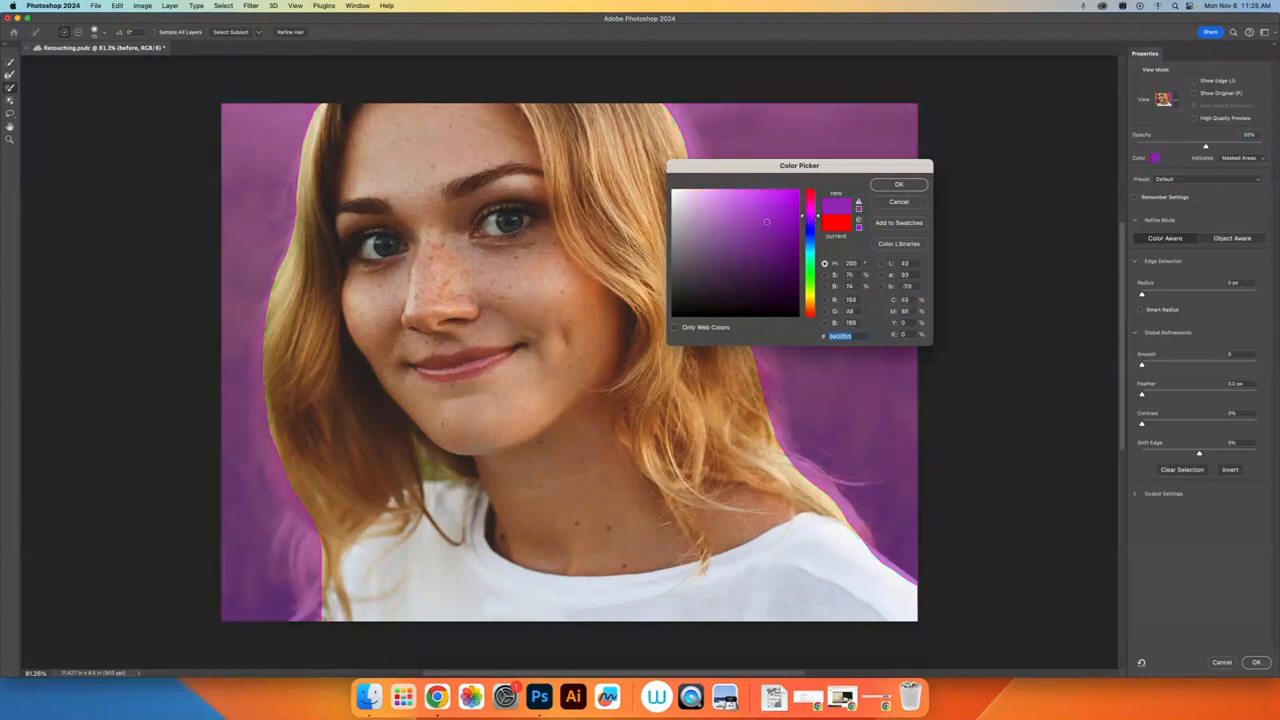
{"action": "key", "text": "Return"}
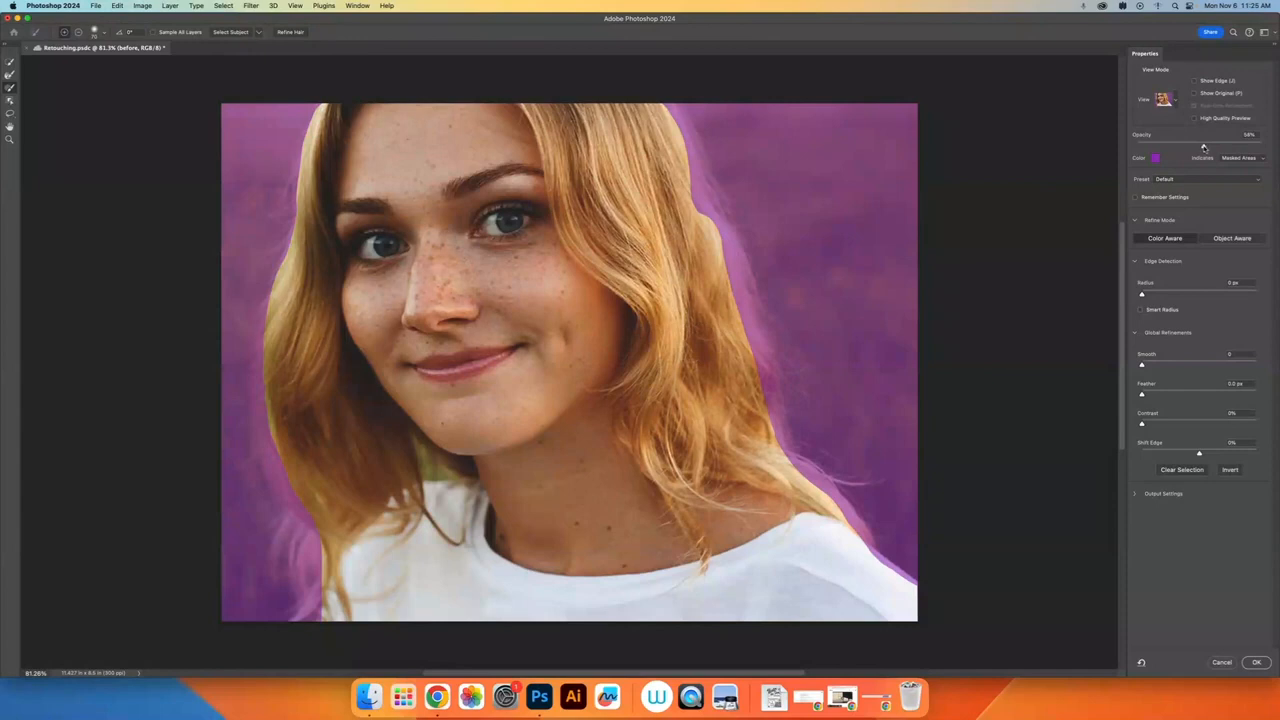
{"action": "left_click_drag", "start_coordinate": [1198, 147], "coordinate": [1201, 148]}
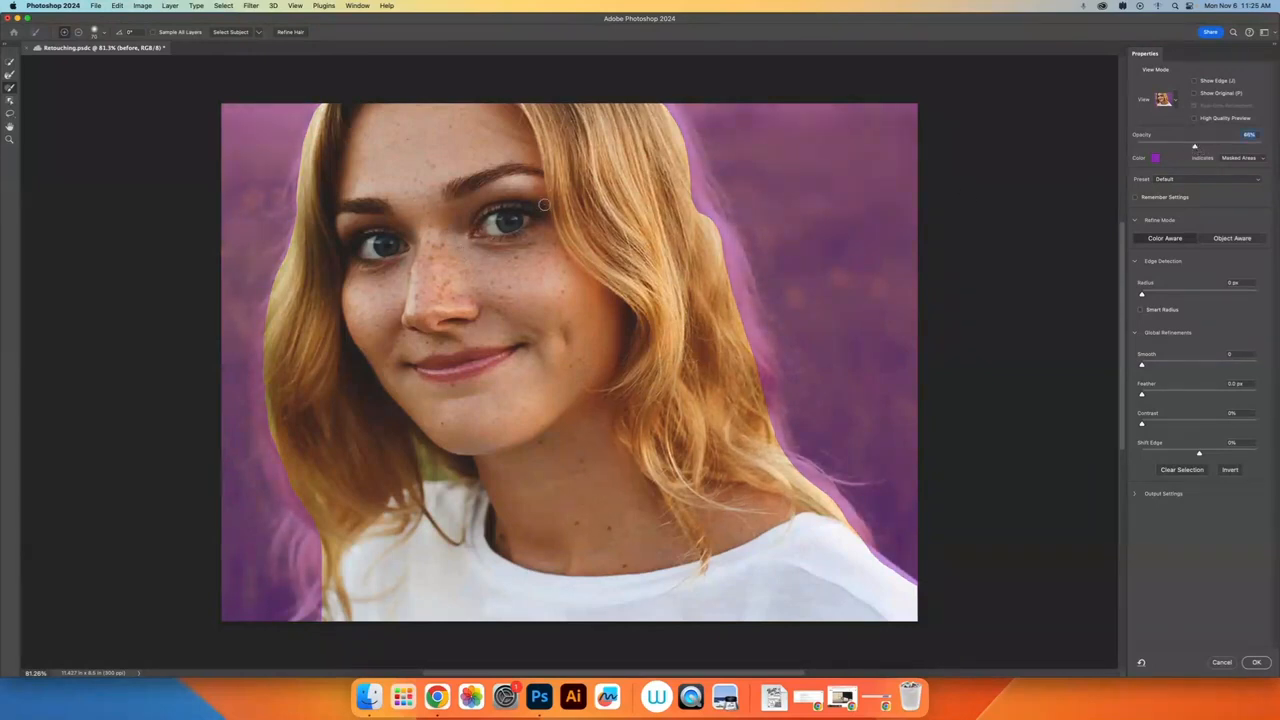
Add a missed strip of hair beside the woman's eye level on the image's right side to the selection with the Lasso tool
{"action": "key", "text": "z"}
{"action": "left_click_drag", "start_coordinate": [688, 188], "coordinate": [708, 204]}
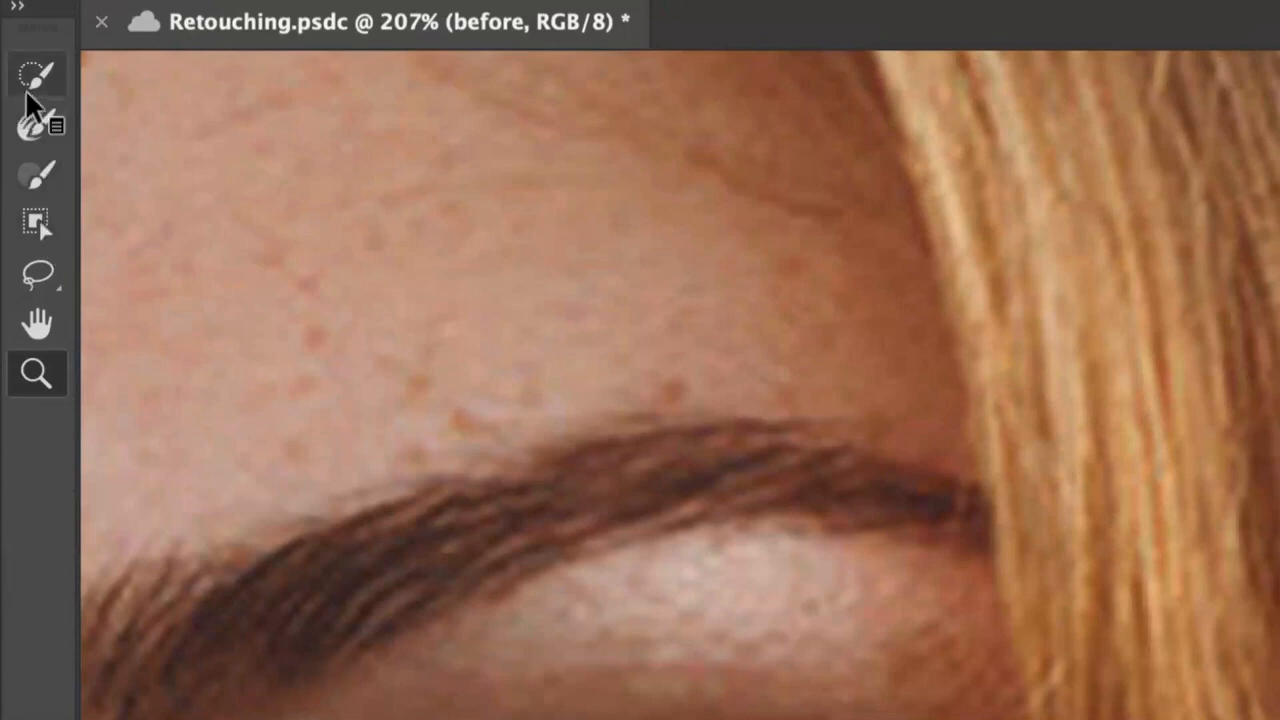
{"action": "mouse_move", "coordinate": [34, 79]}
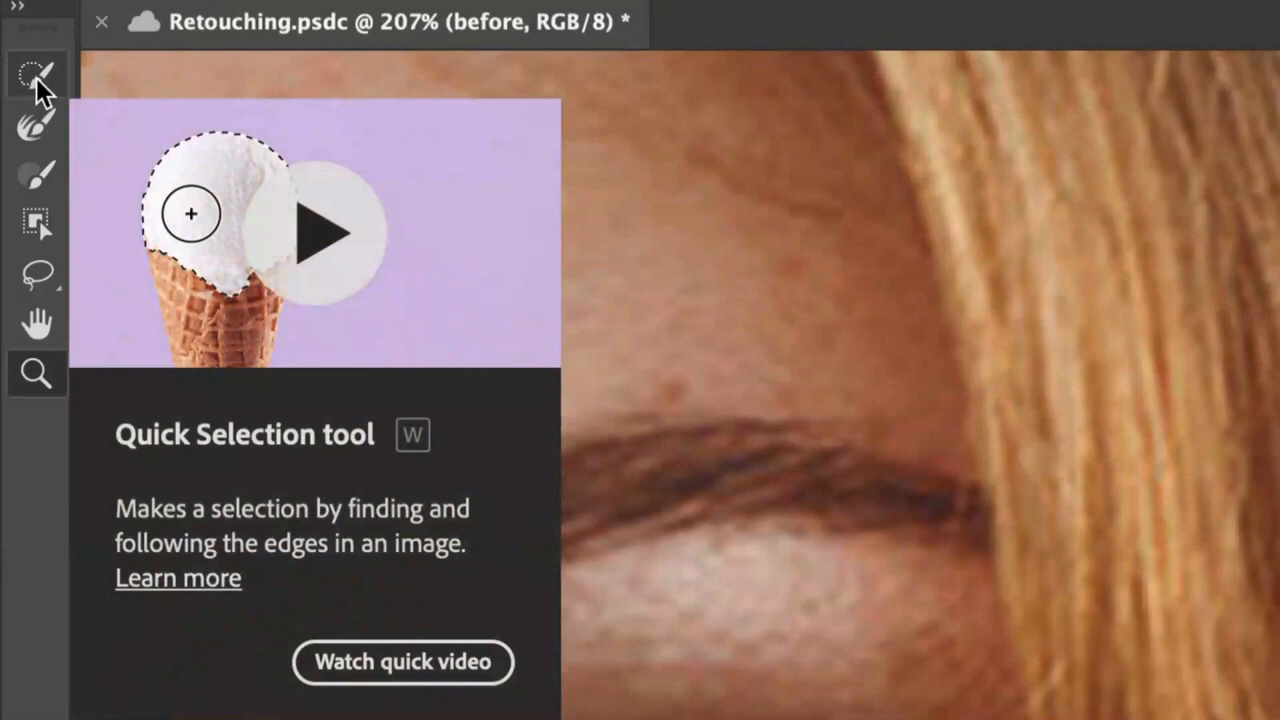
{"action": "mouse_move", "coordinate": [35, 223]}
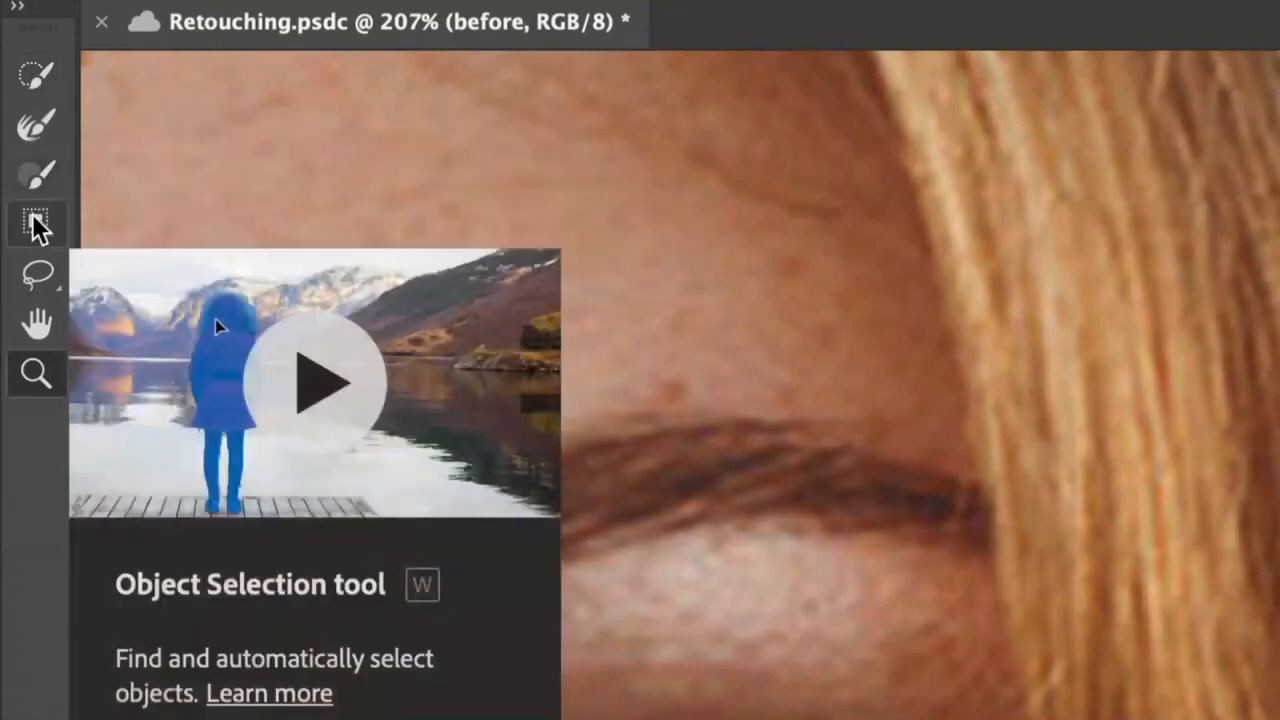
{"action": "mouse_move", "coordinate": [42, 287]}
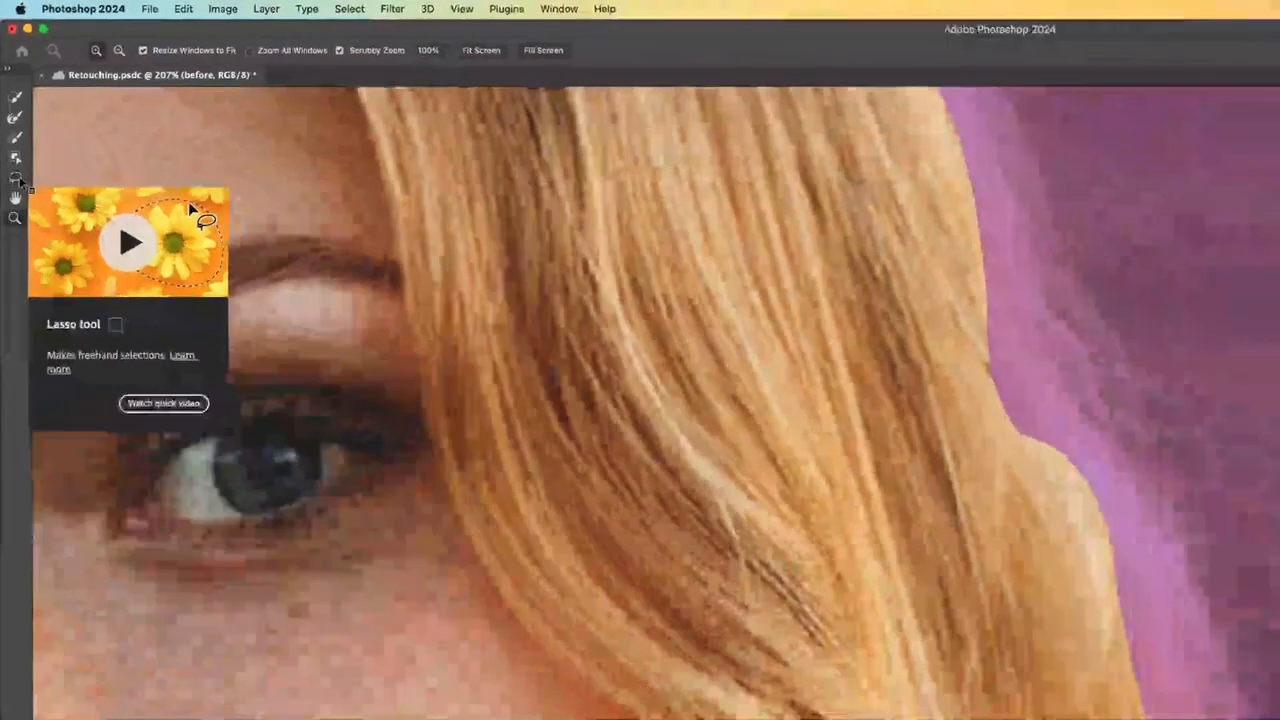
{"action": "left_click", "coordinate": [16, 178]}
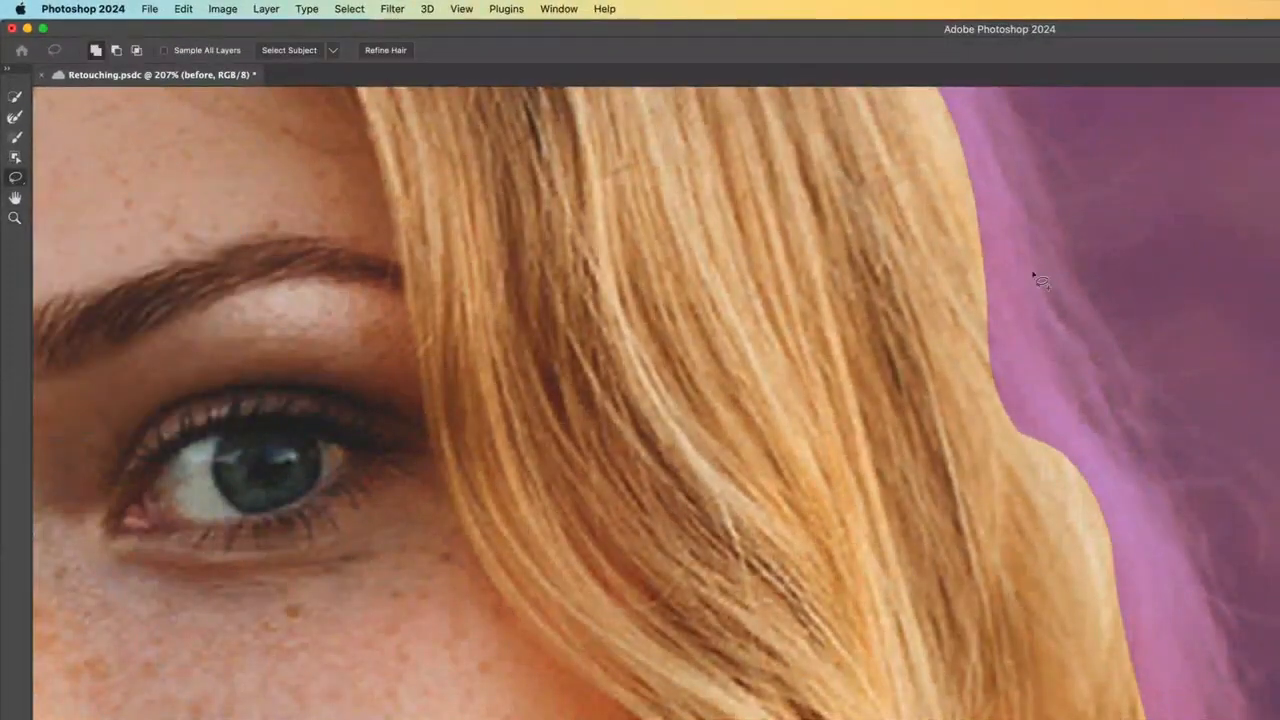
{"action": "mouse_move", "coordinate": [968, 258]}
{"action": "left_mouse_down"}
{"action": "mouse_move", "coordinate": [1017, 277]}
{"action": "mouse_move", "coordinate": [1062, 345]}
{"action": "mouse_move", "coordinate": [1083, 425]}
{"action": "mouse_move", "coordinate": [1052, 468]}
{"action": "mouse_move", "coordinate": [947, 349]}
{"action": "left_mouse_up"}
{"action": "mouse_move", "coordinate": [1028, 380]}
{"action": "left_mouse_down"}
{"action": "mouse_move", "coordinate": [1106, 460]}
{"action": "mouse_move", "coordinate": [1138, 538]}
{"action": "mouse_move", "coordinate": [1102, 576]}
{"action": "mouse_move", "coordinate": [1035, 464]}
{"action": "left_mouse_up"}
{"action": "mouse_move", "coordinate": [948, 345]}
{"action": "left_mouse_down"}
{"action": "mouse_move", "coordinate": [560, 297]}
{"action": "mouse_move", "coordinate": [562, 285]}
{"action": "left_mouse_up"}
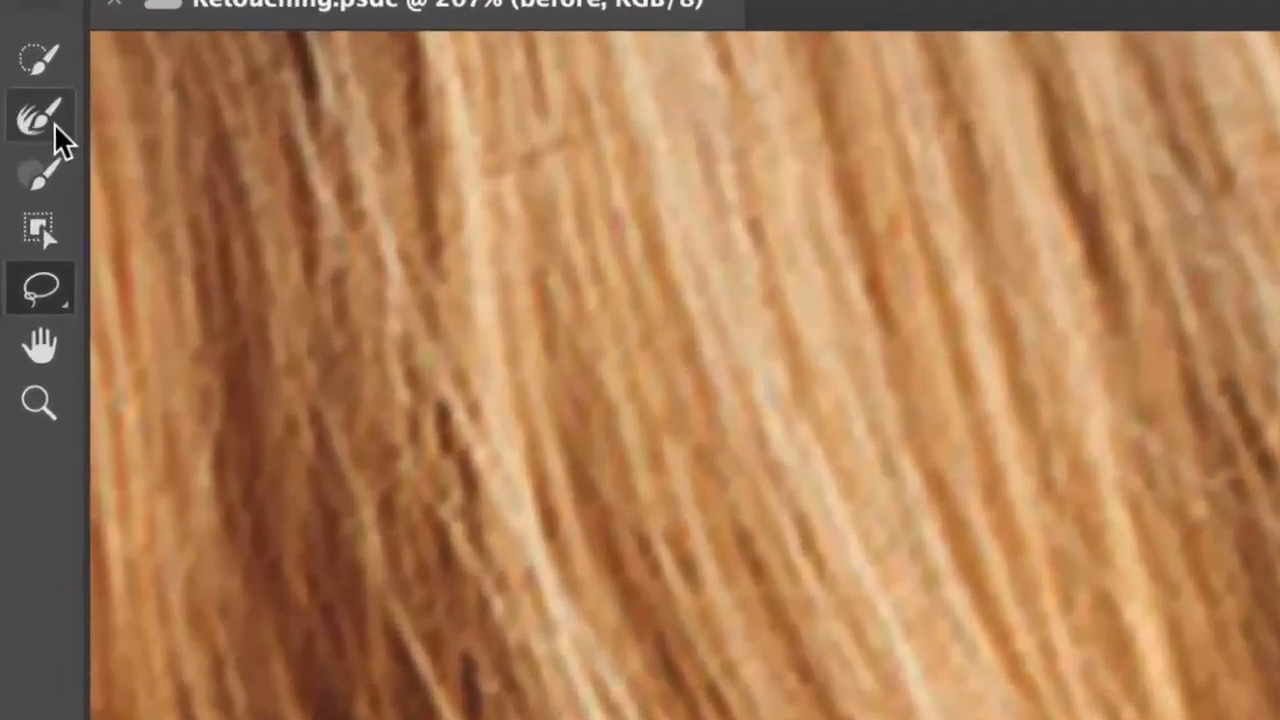
Refine the upper hair edge on the image's right side with the Refine Edge Brush at 100 px
{"action": "left_click", "coordinate": [54, 123]}
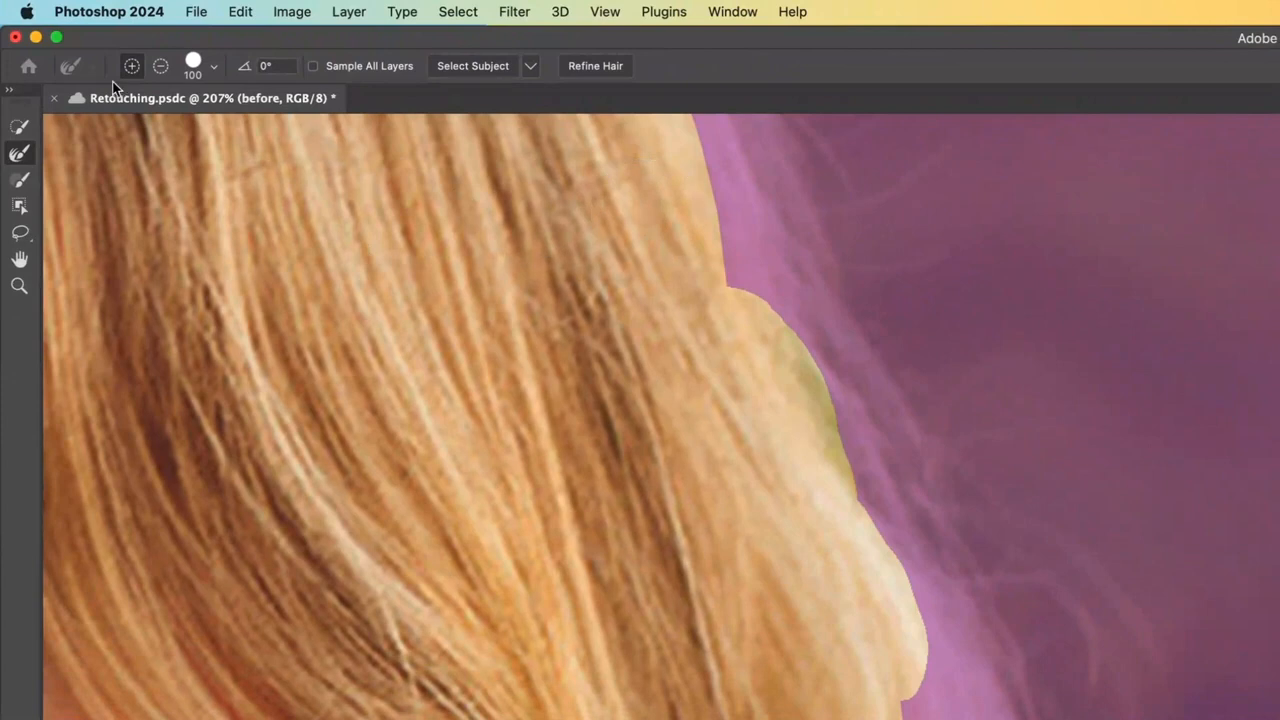
{"action": "left_click", "coordinate": [214, 70]}
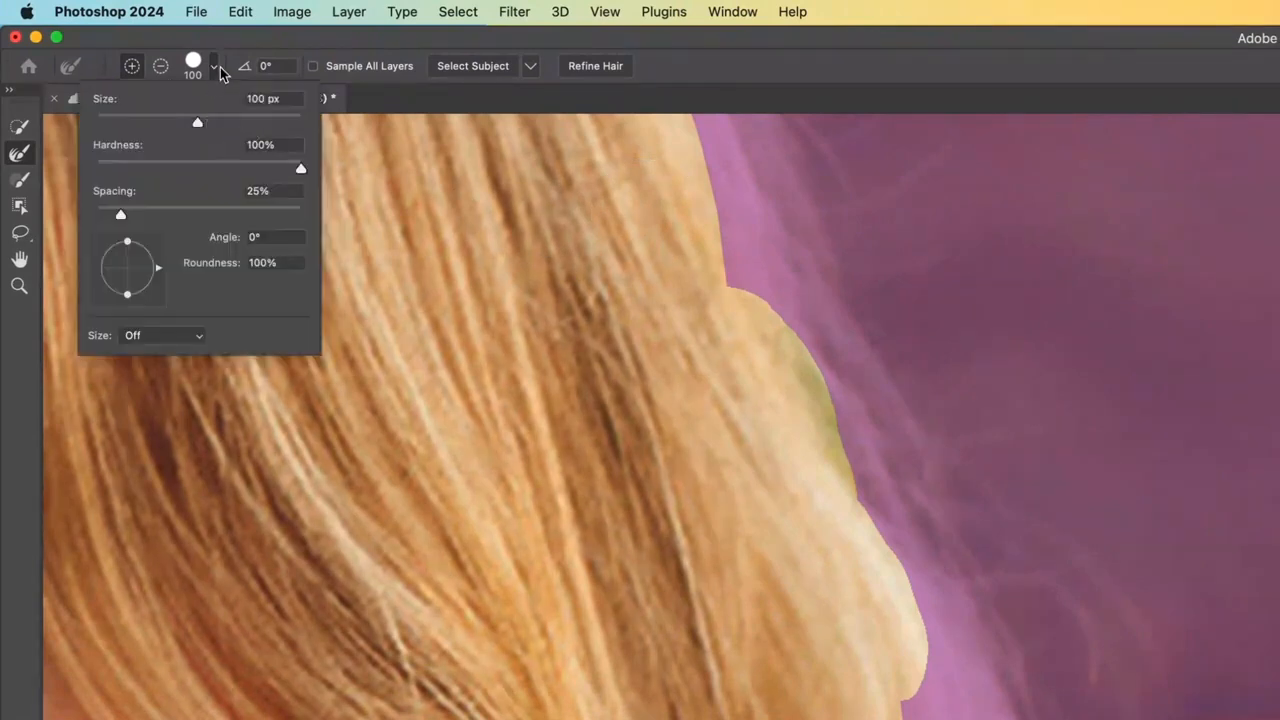
{"action": "left_click", "coordinate": [214, 70]}
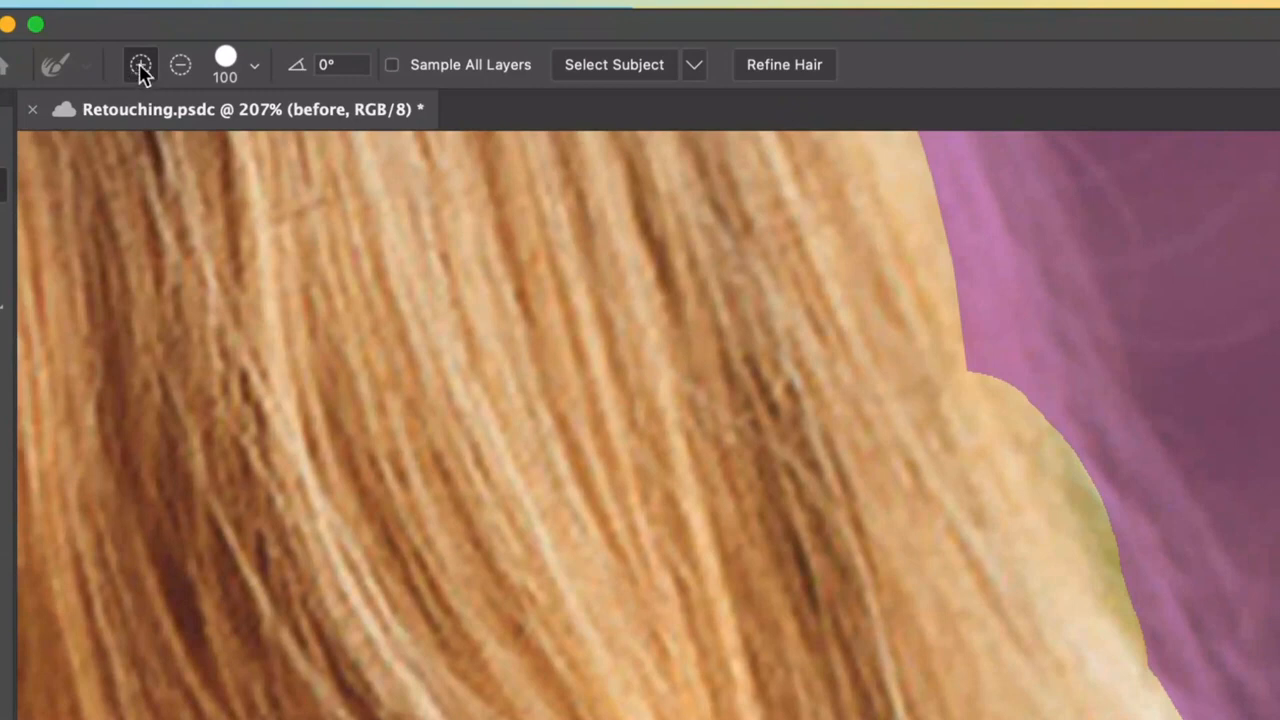
{"action": "left_click", "coordinate": [179, 66]}
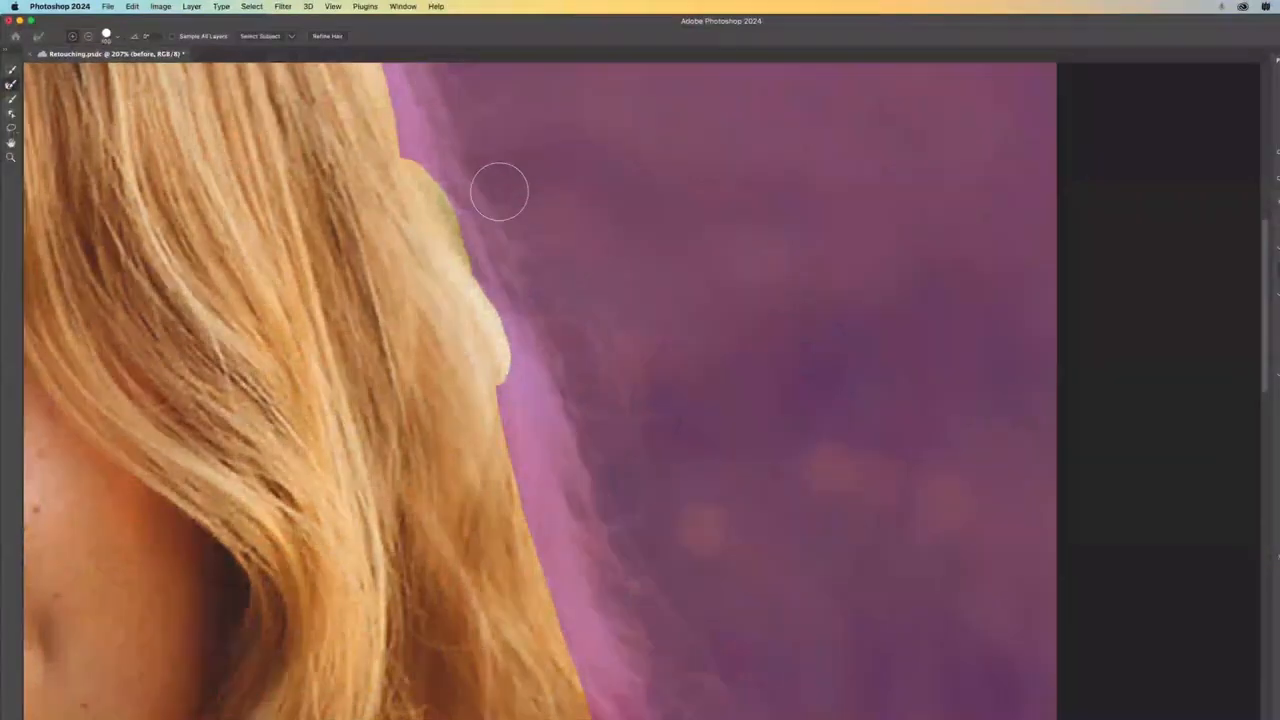
{"action": "mouse_move", "coordinate": [499, 191]}
{"action": "left_mouse_down"}
{"action": "mouse_move", "coordinate": [447, 201]}
{"action": "mouse_move", "coordinate": [456, 186]}
{"action": "mouse_move", "coordinate": [418, 148]}
{"action": "mouse_move", "coordinate": [419, 105]}
{"action": "mouse_move", "coordinate": [465, 206]}
{"action": "mouse_move", "coordinate": [458, 147]}
{"action": "mouse_move", "coordinate": [518, 140]}
{"action": "mouse_move", "coordinate": [449, 175]}
{"action": "mouse_move", "coordinate": [522, 331]}
{"action": "mouse_move", "coordinate": [454, 220]}
{"action": "mouse_move", "coordinate": [403, 70]}
{"action": "mouse_move", "coordinate": [416, 160]}
{"action": "mouse_move", "coordinate": [392, 98]}
{"action": "left_mouse_up"}
{"action": "scroll", "coordinate": [414, 122], "scroll_direction": "up", "scroll_amount": 2}
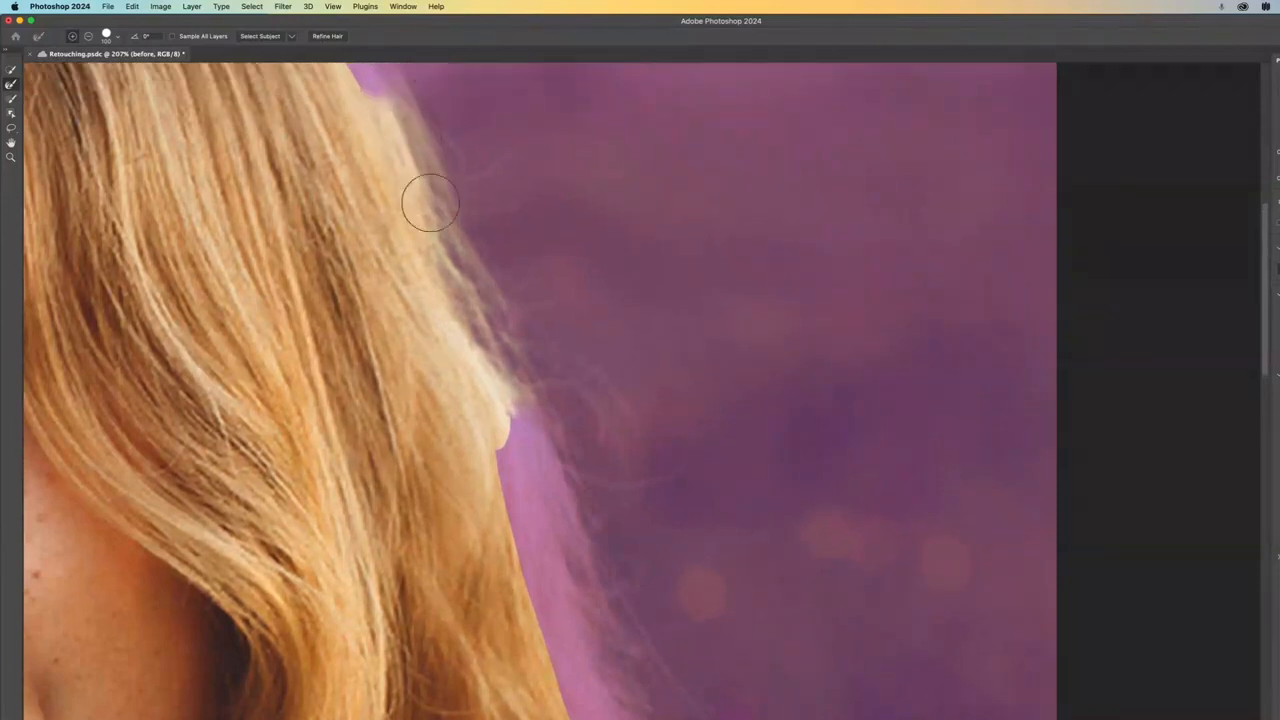
{"action": "scroll", "coordinate": [400, 194], "scroll_direction": "up", "scroll_amount": 8}
{"action": "mouse_move", "coordinate": [363, 295]}
{"action": "left_mouse_down"}
{"action": "mouse_move", "coordinate": [370, 364]}
{"action": "mouse_move", "coordinate": [381, 288]}
{"action": "mouse_move", "coordinate": [412, 342]}
{"action": "mouse_move", "coordinate": [429, 300]}
{"action": "mouse_move", "coordinate": [416, 376]}
{"action": "mouse_move", "coordinate": [445, 349]}
{"action": "left_mouse_up"}
{"action": "scroll", "coordinate": [504, 420], "scroll_direction": "down", "scroll_amount": 8}
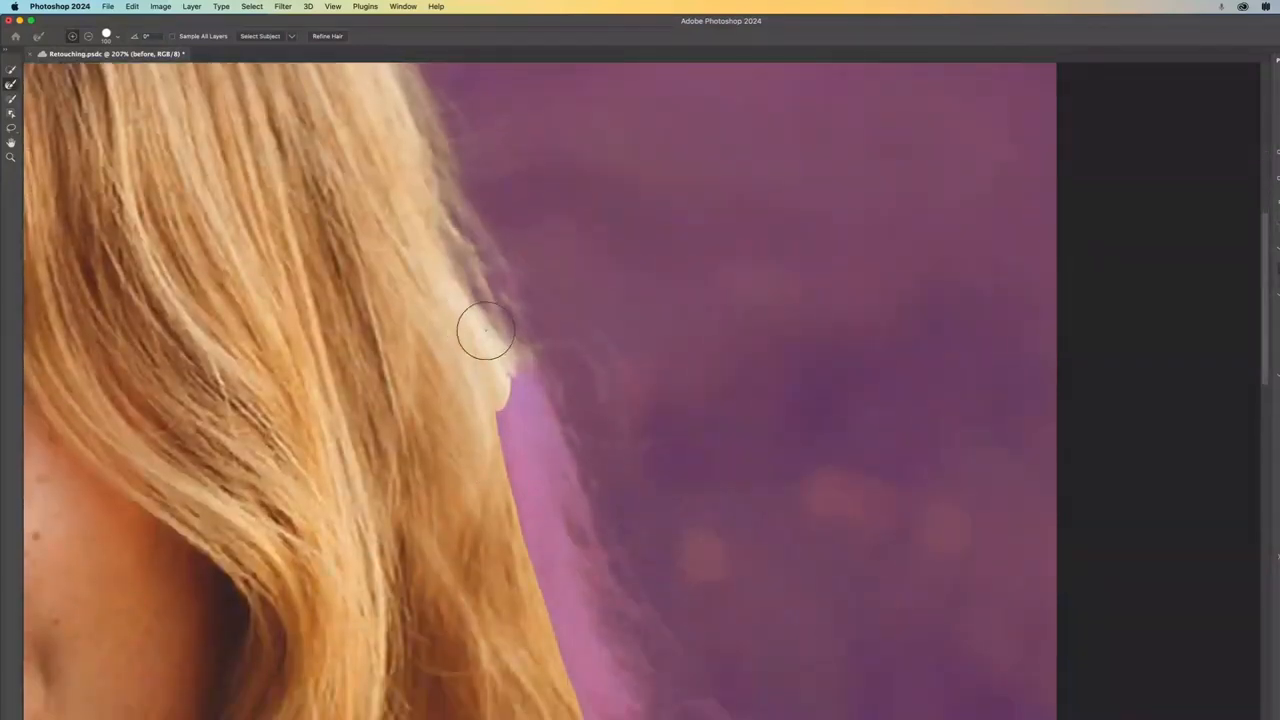
Enlarge the Refine Edge Brush and brush over the middle part of the hair edge on the image's right side
{"action": "key", "text": "bracketright"}
{"action": "key", "text": "bracketright"}
{"action": "key", "text": "bracketright"}
{"action": "key", "text": "bracketright"}
{"action": "key", "text": "bracketright"}
{"action": "key", "text": "bracketright"}
{"action": "key", "text": "bracketright"}
{"action": "mouse_move", "coordinate": [494, 320]}
{"action": "left_mouse_down"}
{"action": "mouse_move", "coordinate": [562, 429]}
{"action": "mouse_move", "coordinate": [543, 443]}
{"action": "mouse_move", "coordinate": [518, 405]}
{"action": "left_mouse_up"}
{"action": "mouse_move", "coordinate": [537, 453]}
{"action": "left_mouse_down"}
{"action": "mouse_move", "coordinate": [486, 474]}
{"action": "mouse_move", "coordinate": [551, 532]}
{"action": "mouse_move", "coordinate": [574, 578]}
{"action": "mouse_move", "coordinate": [434, 443]}
{"action": "left_mouse_up"}
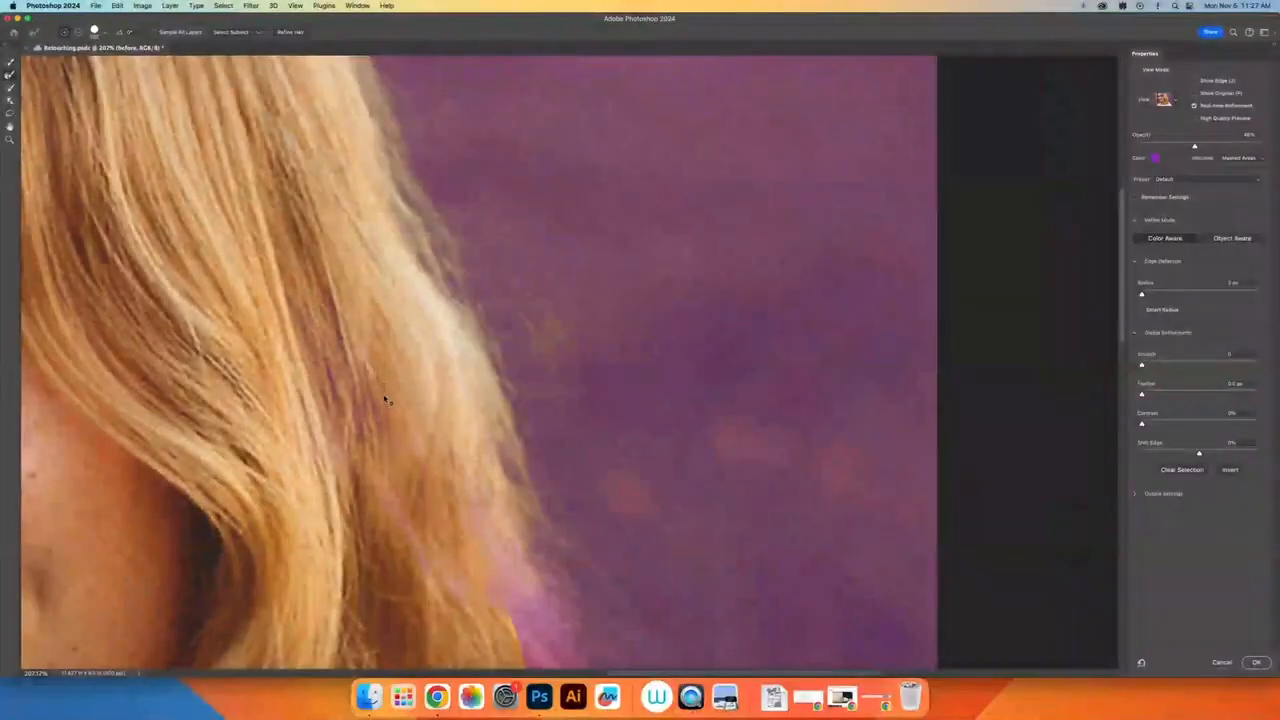
Brush the Refine Edge Brush down the lower hair edge to just above the shoulder on the image's right side
{"action": "scroll", "coordinate": [428, 508], "scroll_direction": "down", "scroll_amount": 5}
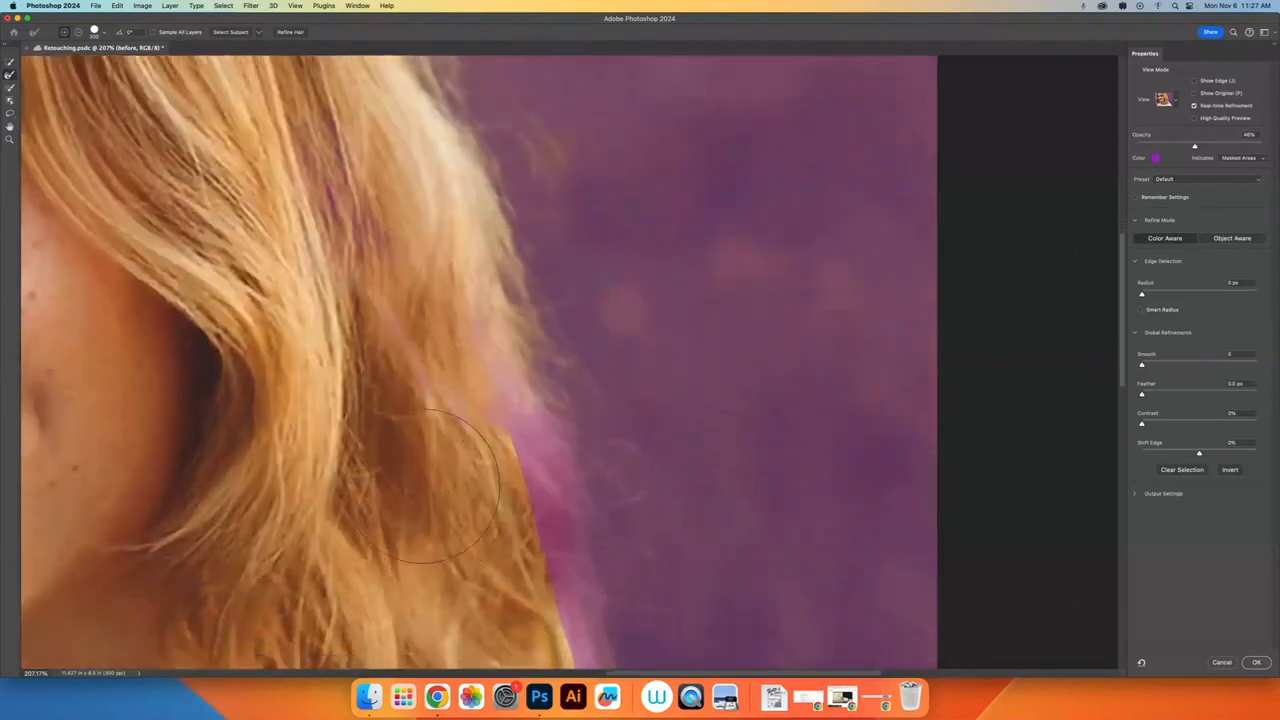
{"action": "mouse_move", "coordinate": [390, 327]}
{"action": "left_mouse_down"}
{"action": "mouse_move", "coordinate": [501, 428]}
{"action": "mouse_move", "coordinate": [578, 572]}
{"action": "left_mouse_up"}
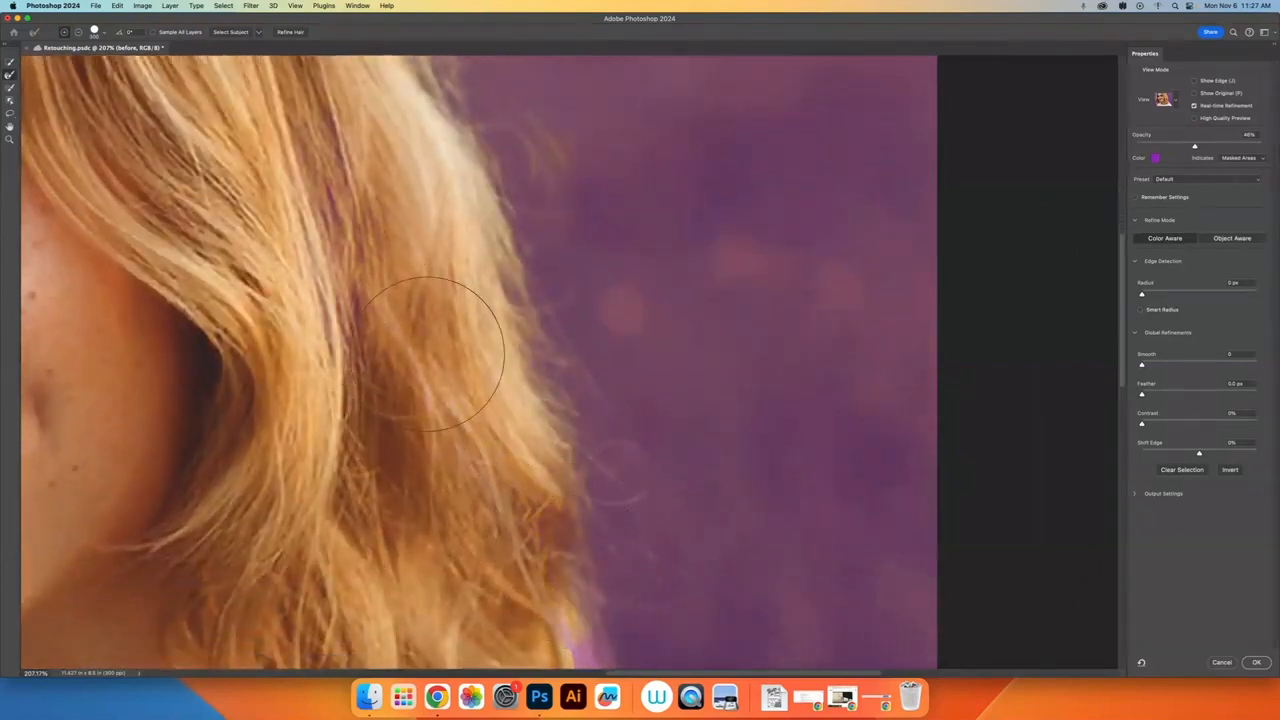
{"action": "left_click_drag", "start_coordinate": [566, 600], "coordinate": [607, 646]}
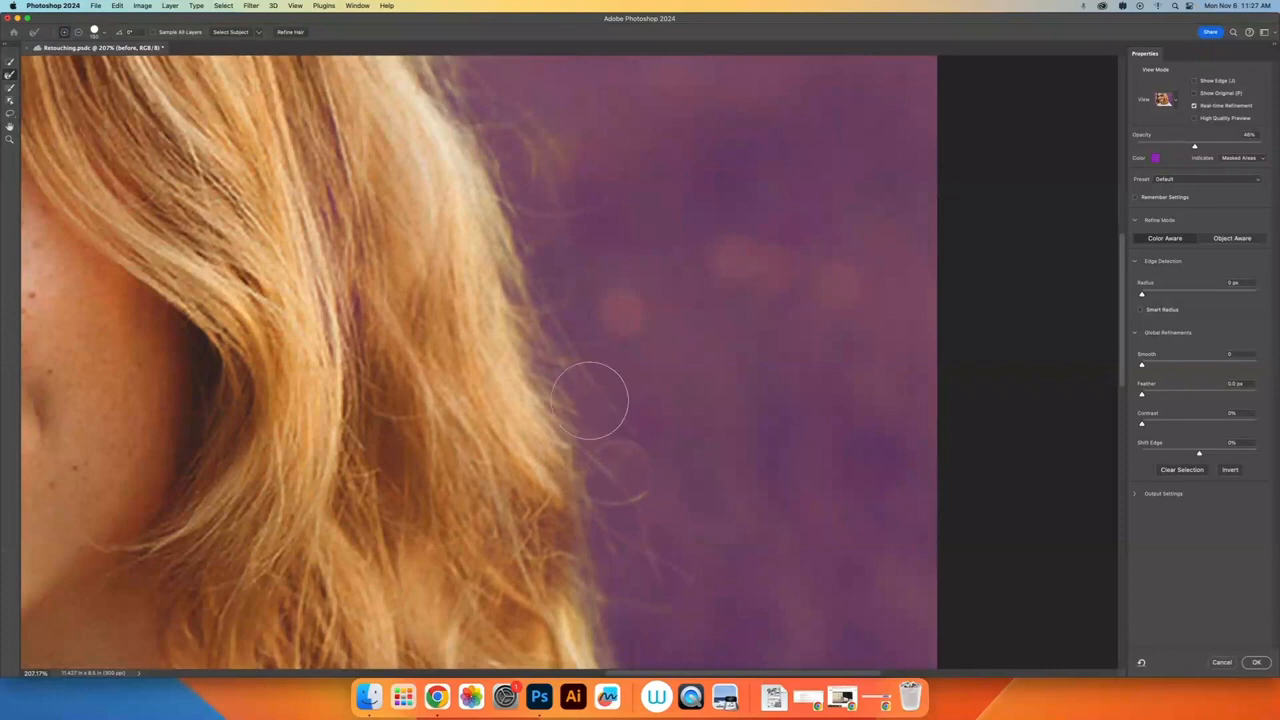
Refine the flyaway strands and hair edge lying over the shoulder with the Refine Edge Brush
{"action": "scroll", "coordinate": [584, 578], "scroll_direction": "down", "scroll_amount": 5}
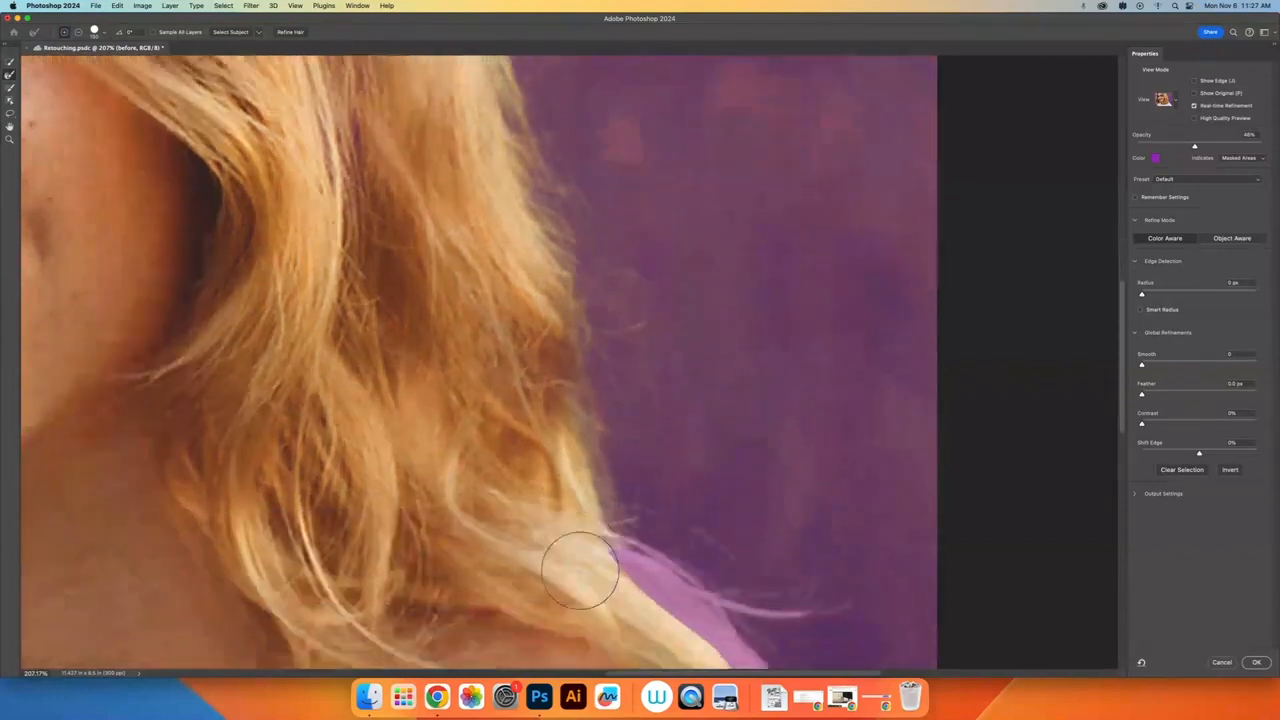
{"action": "mouse_move", "coordinate": [554, 436]}
{"action": "left_mouse_down"}
{"action": "mouse_move", "coordinate": [635, 463]}
{"action": "mouse_move", "coordinate": [718, 520]}
{"action": "mouse_move", "coordinate": [602, 409]}
{"action": "mouse_move", "coordinate": [579, 404]}
{"action": "mouse_move", "coordinate": [671, 465]}
{"action": "left_mouse_up"}
{"action": "mouse_move", "coordinate": [759, 486]}
{"action": "left_mouse_down"}
{"action": "mouse_move", "coordinate": [730, 515]}
{"action": "mouse_move", "coordinate": [858, 637]}
{"action": "mouse_move", "coordinate": [813, 622]}
{"action": "mouse_move", "coordinate": [768, 562]}
{"action": "mouse_move", "coordinate": [798, 618]}
{"action": "left_mouse_up"}
{"action": "mouse_move", "coordinate": [620, 466]}
{"action": "left_mouse_down"}
{"action": "mouse_move", "coordinate": [646, 466]}
{"action": "mouse_move", "coordinate": [640, 412]}
{"action": "mouse_move", "coordinate": [591, 409]}
{"action": "mouse_move", "coordinate": [666, 491]}
{"action": "mouse_move", "coordinate": [556, 400]}
{"action": "mouse_move", "coordinate": [505, 410]}
{"action": "mouse_move", "coordinate": [644, 490]}
{"action": "left_mouse_up"}
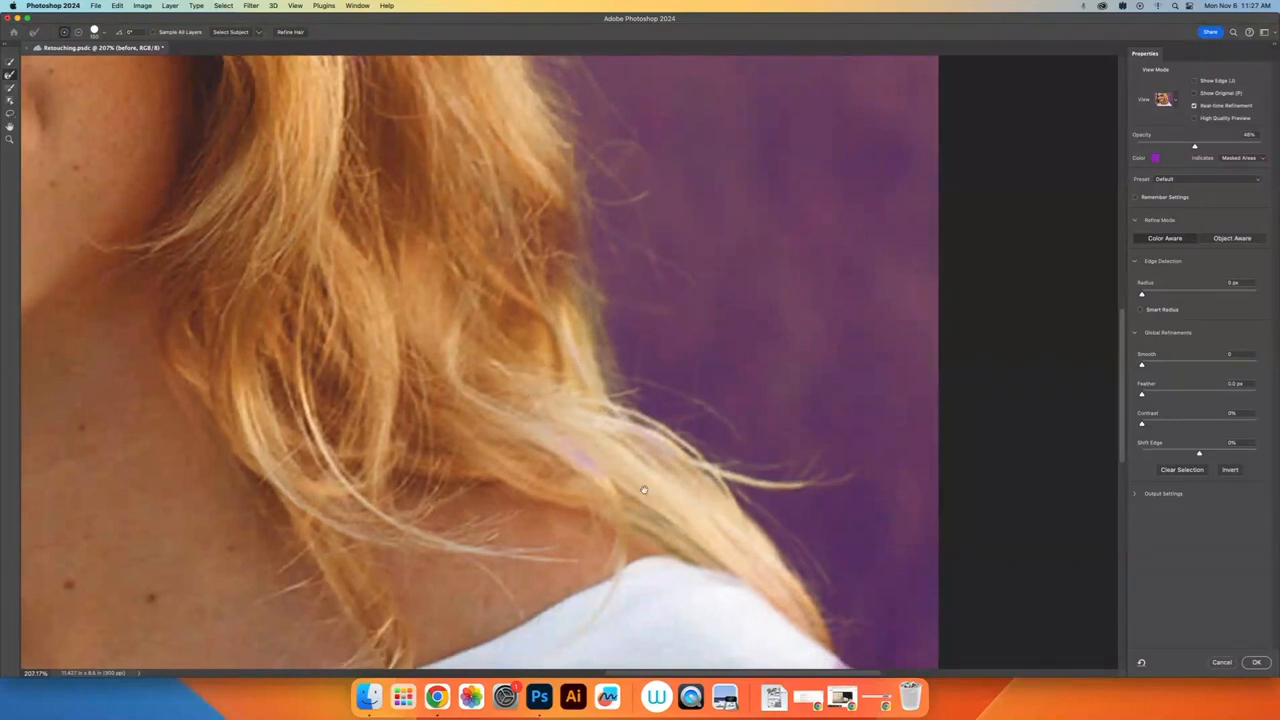
Extend the refined edge along the white shirt's shoulder to the right border of the image
{"action": "scroll", "coordinate": [644, 490], "scroll_direction": "down", "scroll_amount": 5}
{"action": "scroll", "coordinate": [644, 490], "scroll_direction": "right", "scroll_amount": 4}
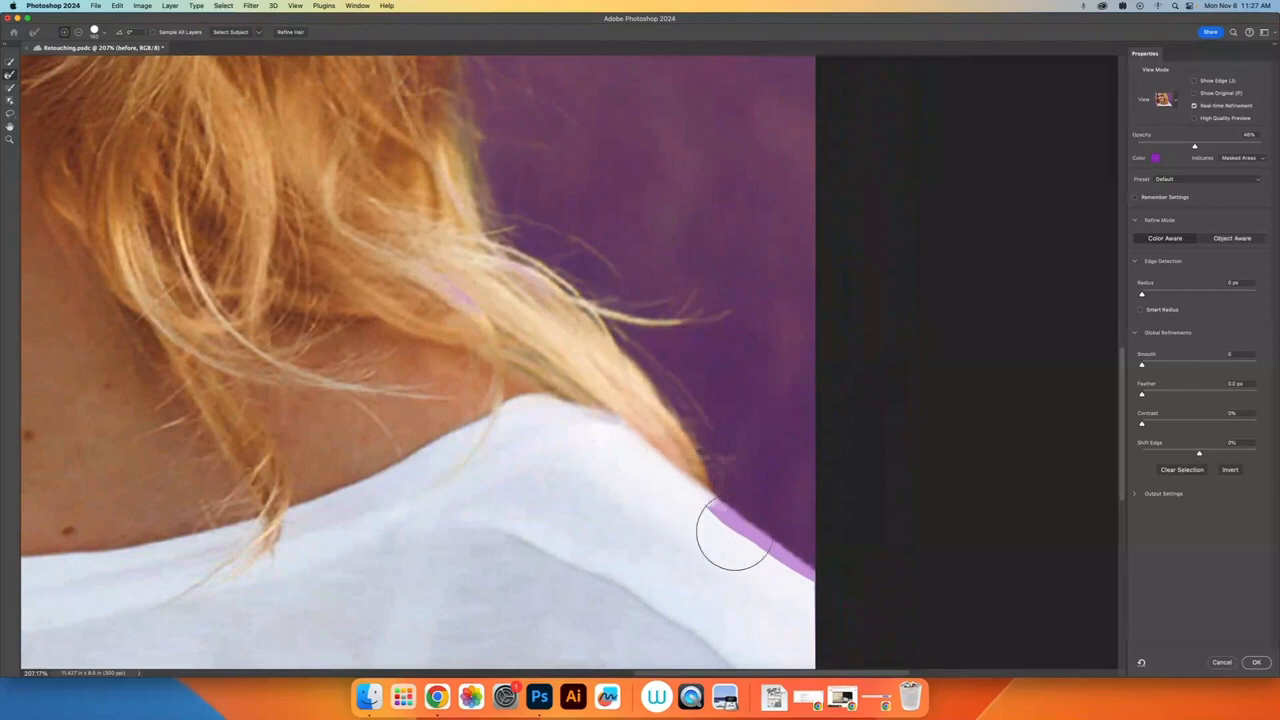
{"action": "scroll", "coordinate": [734, 532], "scroll_direction": "down", "scroll_amount": 2}
{"action": "scroll", "coordinate": [734, 532], "scroll_direction": "right", "scroll_amount": 2}
{"action": "mouse_move", "coordinate": [572, 384]}
{"action": "left_mouse_down"}
{"action": "mouse_move", "coordinate": [723, 489]}
{"action": "mouse_move", "coordinate": [749, 537]}
{"action": "mouse_move", "coordinate": [611, 429]}
{"action": "mouse_move", "coordinate": [734, 478]}
{"action": "left_mouse_up"}
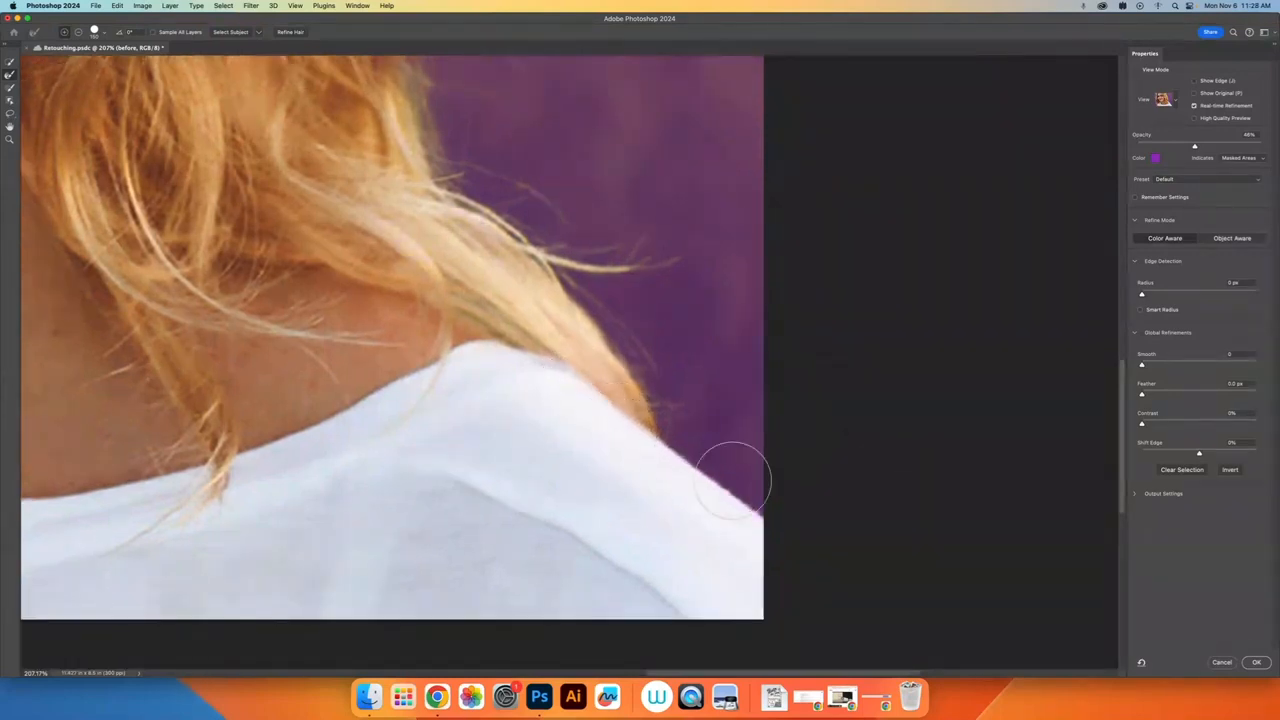
Refine the hair edge on the image's left side with the Refine Edge Brush, from the lowest strands up to beside the face
{"action": "left_click_drag", "start_coordinate": [625, 438], "coordinate": [824, 387]}
{"action": "mouse_move", "coordinate": [824, 387]}
{"action": "left_mouse_down"}
{"action": "mouse_move", "coordinate": [766, 398]}
{"action": "mouse_move", "coordinate": [589, 357]}
{"action": "mouse_move", "coordinate": [717, 440]}
{"action": "mouse_move", "coordinate": [789, 446]}
{"action": "left_mouse_up"}
{"action": "left_click_drag", "start_coordinate": [906, 460], "coordinate": [641, 454]}
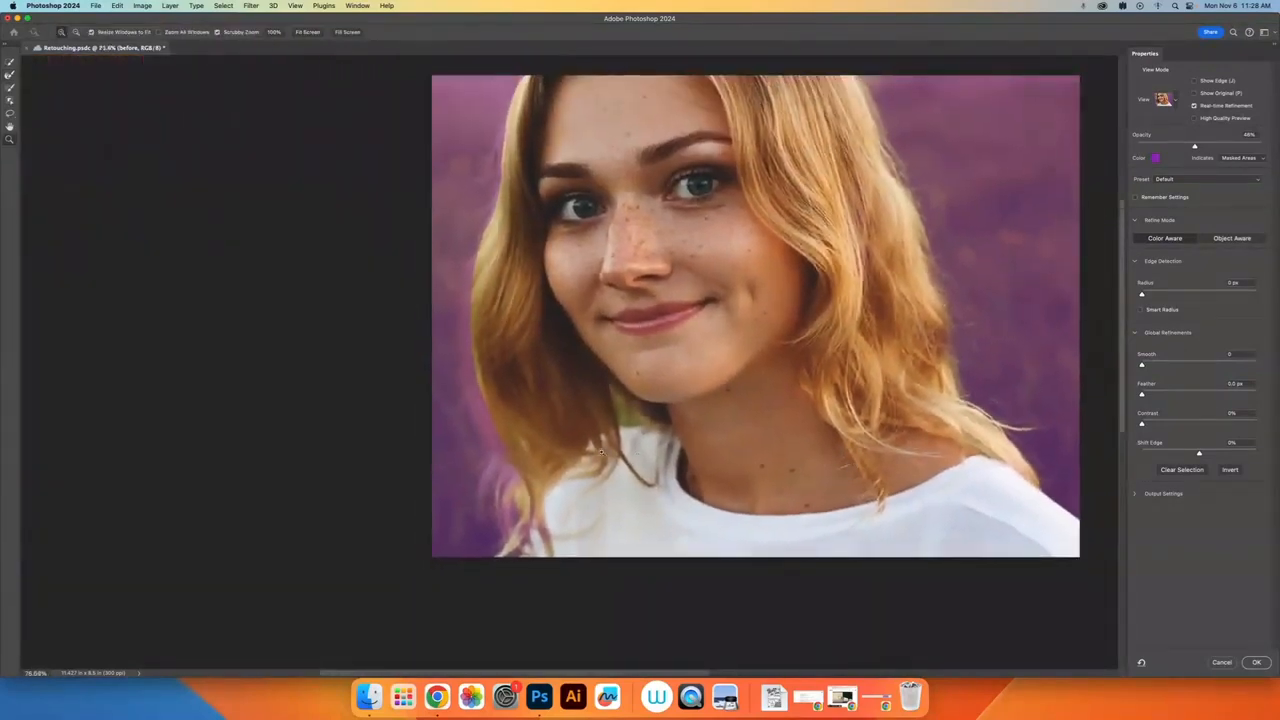
{"action": "left_click", "coordinate": [10, 75]}
{"action": "mouse_move", "coordinate": [532, 524]}
{"action": "left_mouse_down"}
{"action": "mouse_move", "coordinate": [490, 466]}
{"action": "mouse_move", "coordinate": [472, 388]}
{"action": "mouse_move", "coordinate": [478, 240]}
{"action": "left_mouse_up"}
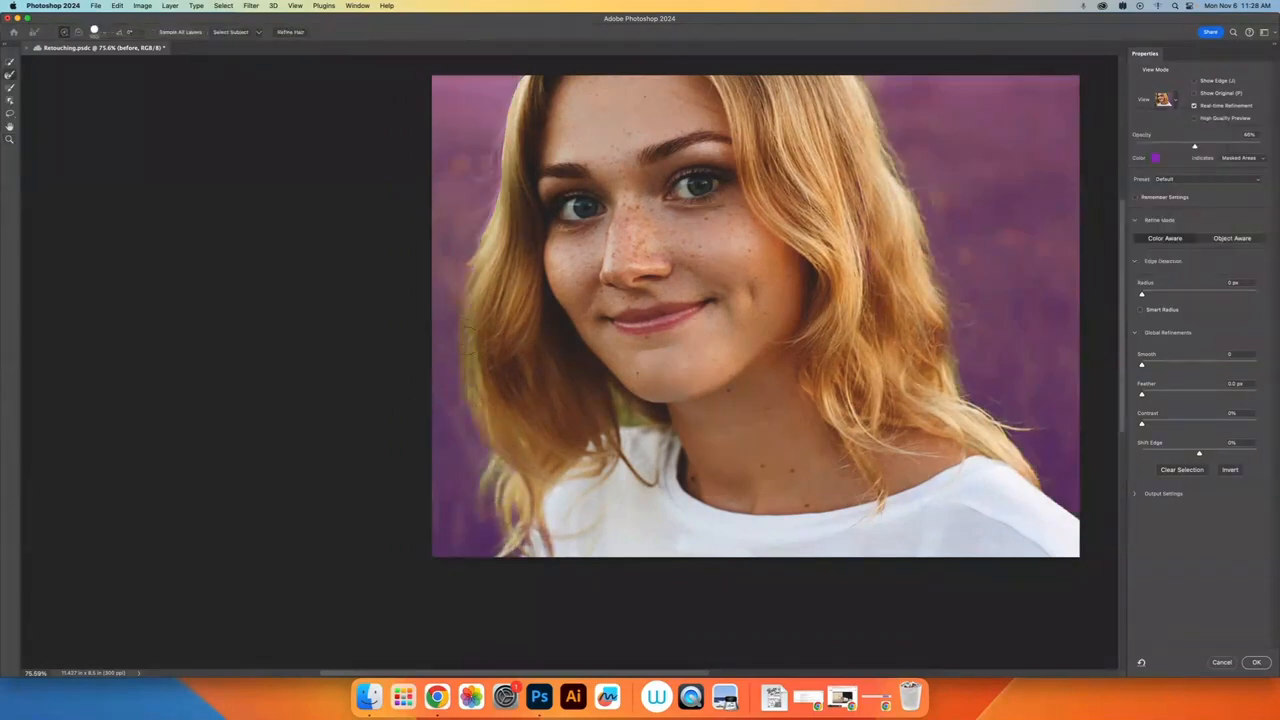
Raise the purple overlay's opacity to 100%
{"action": "scroll", "coordinate": [490, 250], "scroll_direction": "up", "scroll_amount": 3}
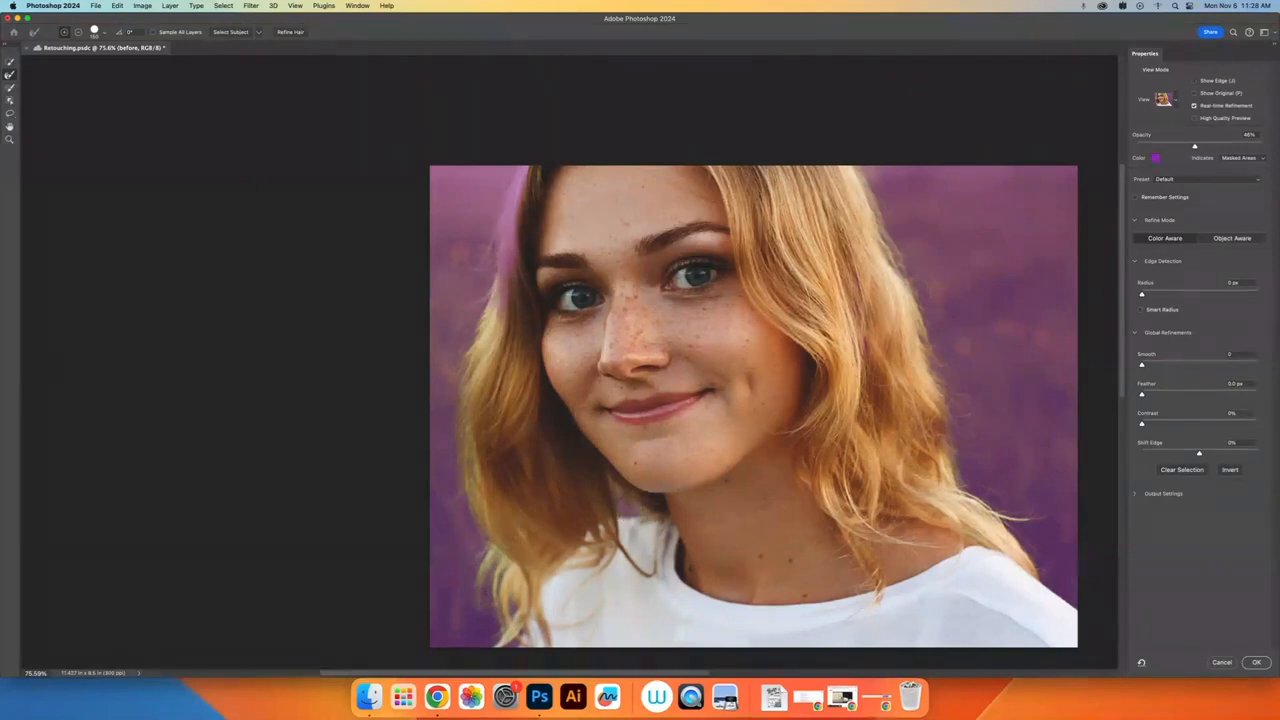
{"action": "left_click_drag", "start_coordinate": [725, 549], "coordinate": [623, 486]}
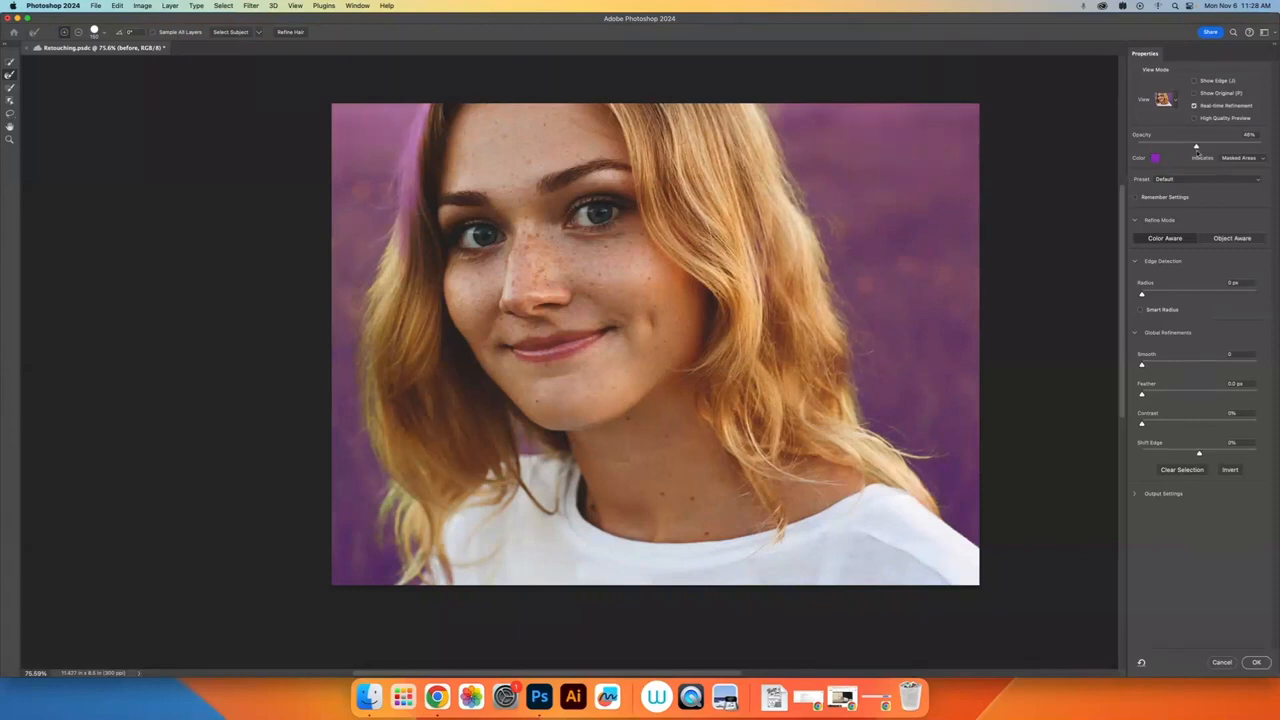
{"action": "left_click_drag", "start_coordinate": [1197, 148], "coordinate": [1263, 148]}
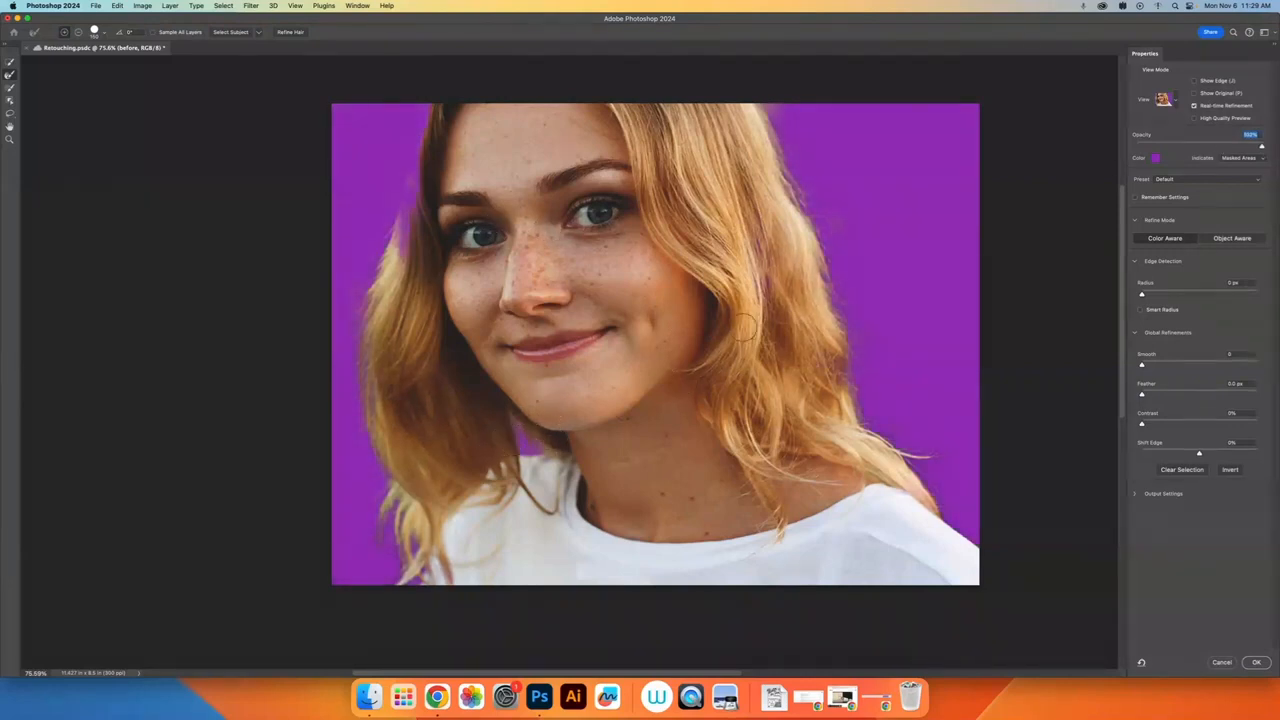
Examine the mask up close around the hair on both sides, the neck gap and the upper hairline for missing areas
{"action": "mouse_move", "coordinate": [815, 180]}
{"action": "left_mouse_down"}
{"action": "mouse_move", "coordinate": [668, 268]}
{"action": "mouse_move", "coordinate": [654, 243]}
{"action": "mouse_move", "coordinate": [670, 212]}
{"action": "left_mouse_up"}
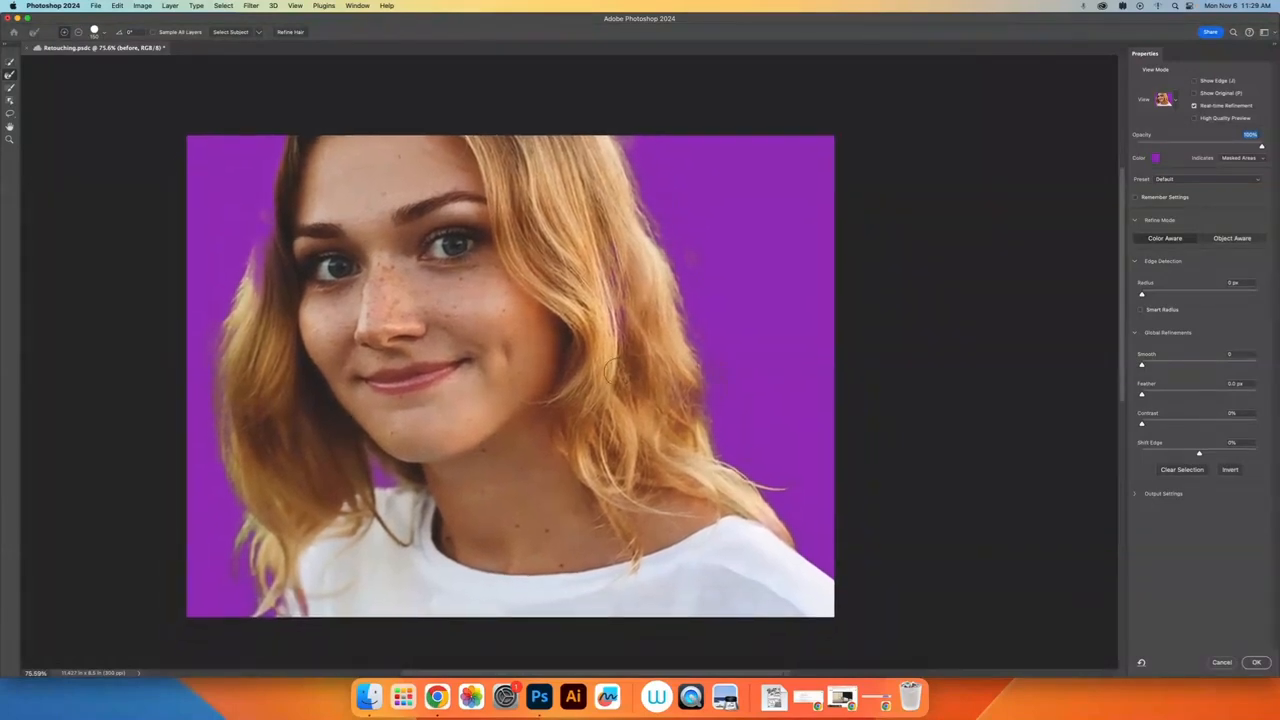
{"action": "left_click_drag", "start_coordinate": [578, 287], "coordinate": [632, 288]}
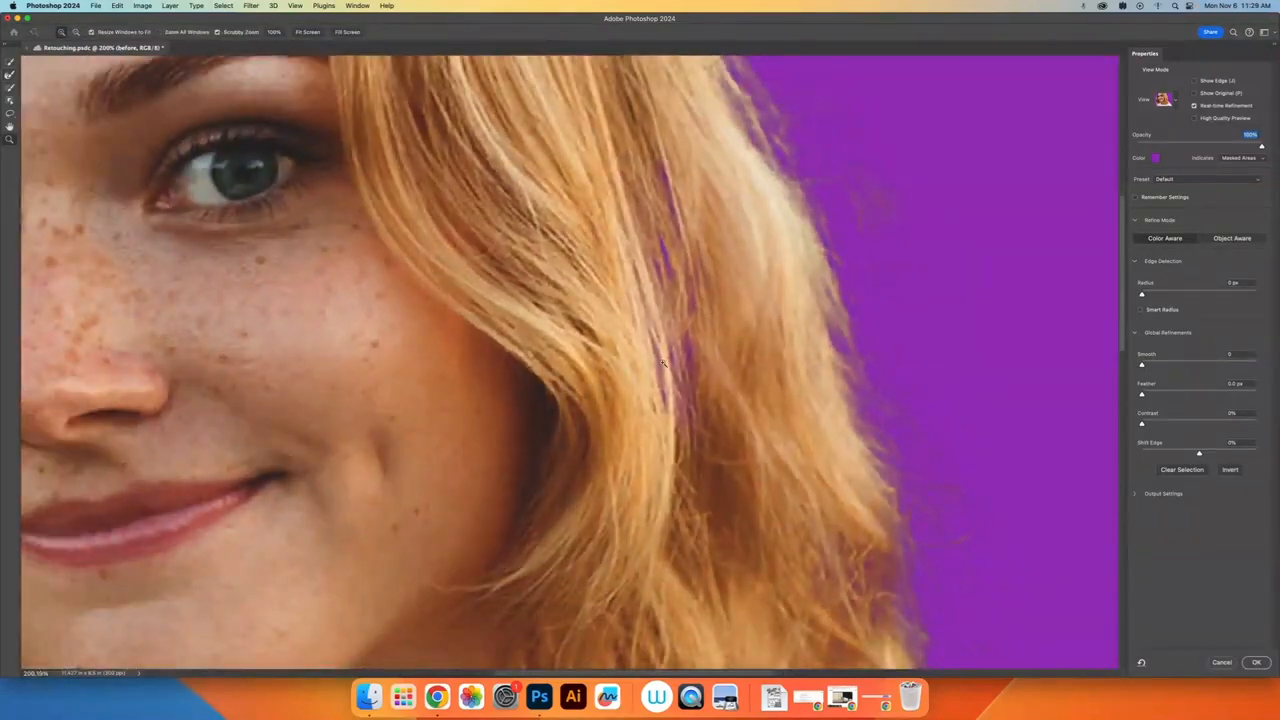
{"action": "left_click_drag", "start_coordinate": [681, 325], "coordinate": [643, 327]}
{"action": "left_click_drag", "start_coordinate": [538, 360], "coordinate": [783, 243]}
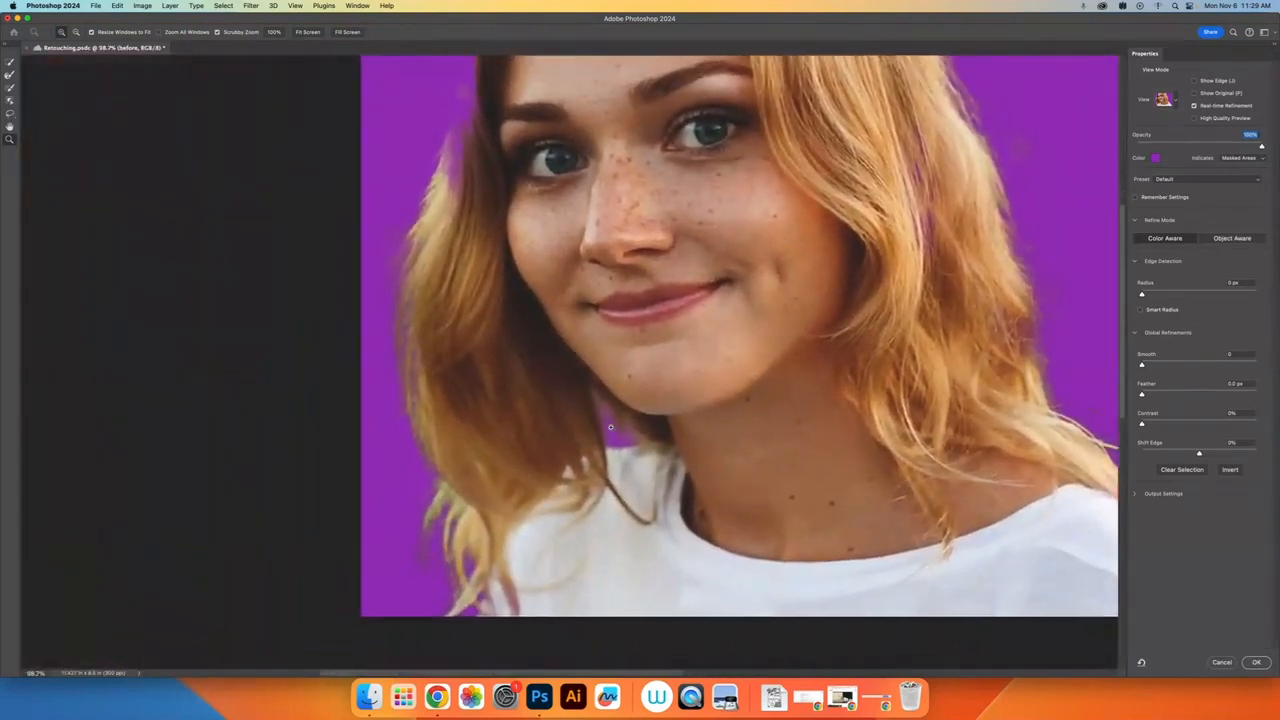
{"action": "left_click_drag", "start_coordinate": [614, 487], "coordinate": [657, 437]}
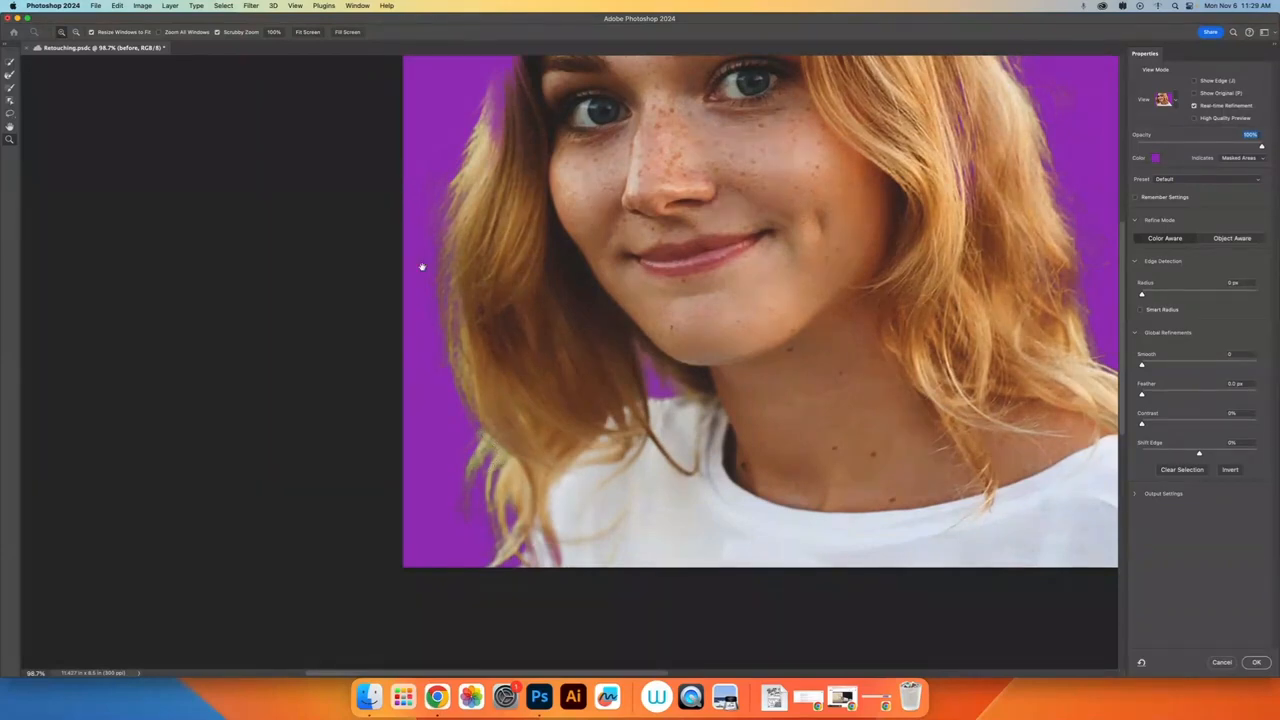
{"action": "scroll", "coordinate": [422, 267], "scroll_direction": "up", "scroll_amount": 5}
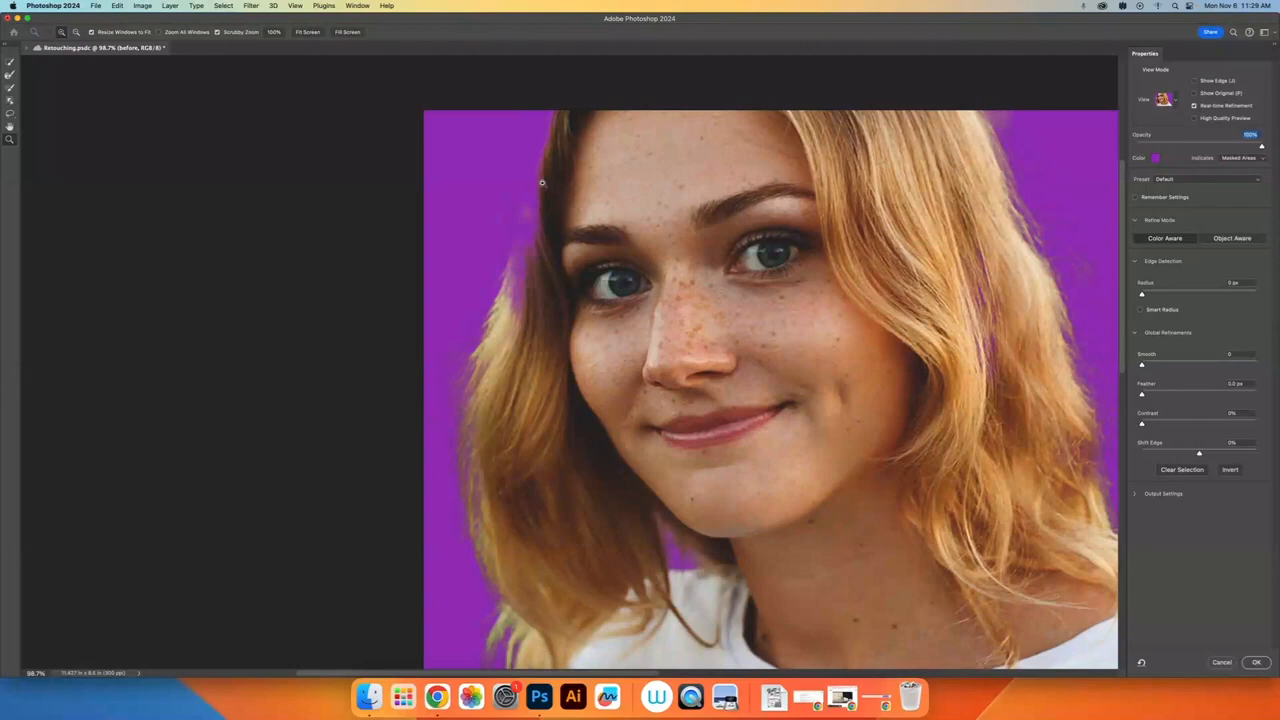
{"action": "left_click_drag", "start_coordinate": [679, 366], "coordinate": [672, 350]}
{"action": "left_click_drag", "start_coordinate": [736, 381], "coordinate": [620, 286]}
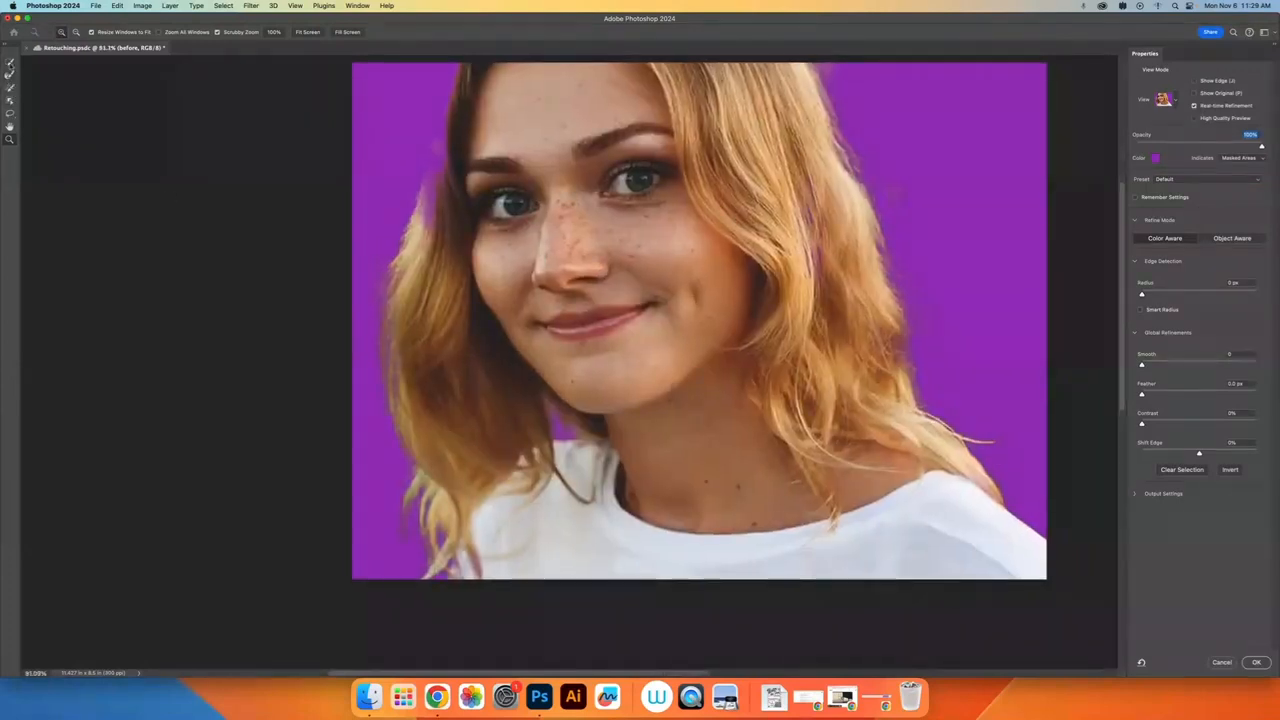
Paint the missing hair back into the selection with the Brush tool along the upper hair edge on the image's left side
{"action": "left_click", "coordinate": [11, 89]}
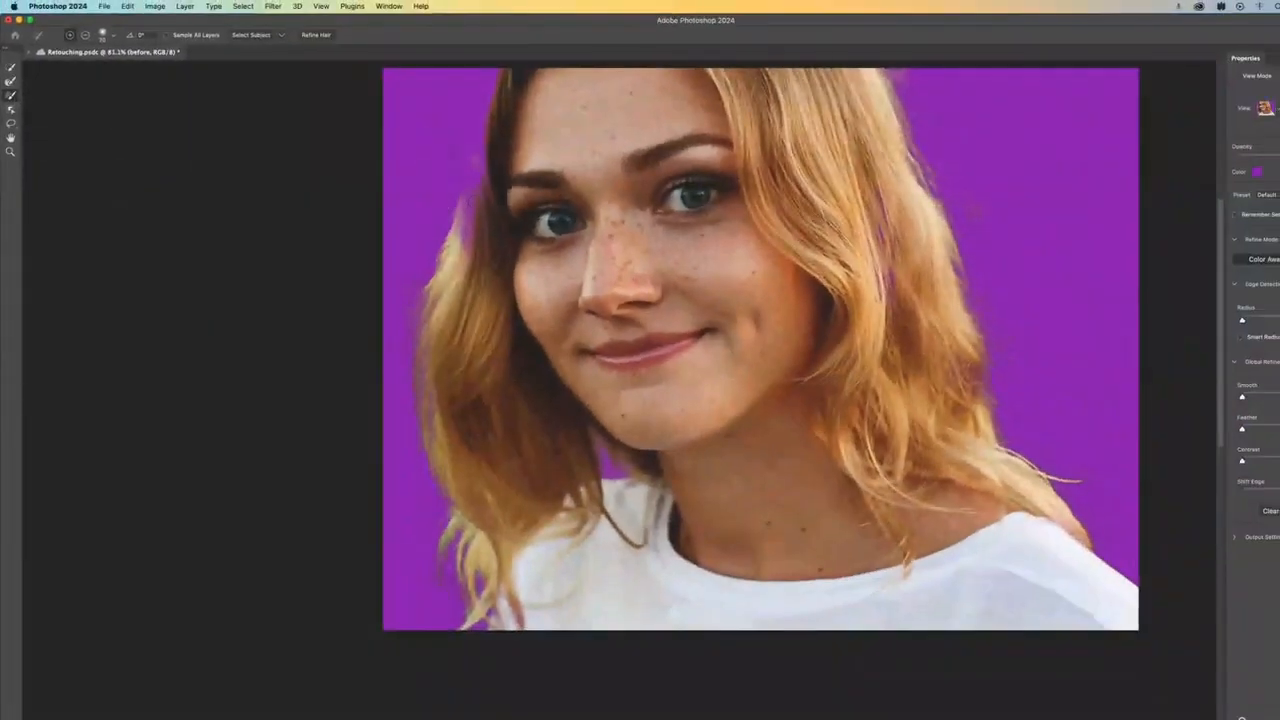
{"action": "left_click_drag", "start_coordinate": [472, 185], "coordinate": [466, 250]}
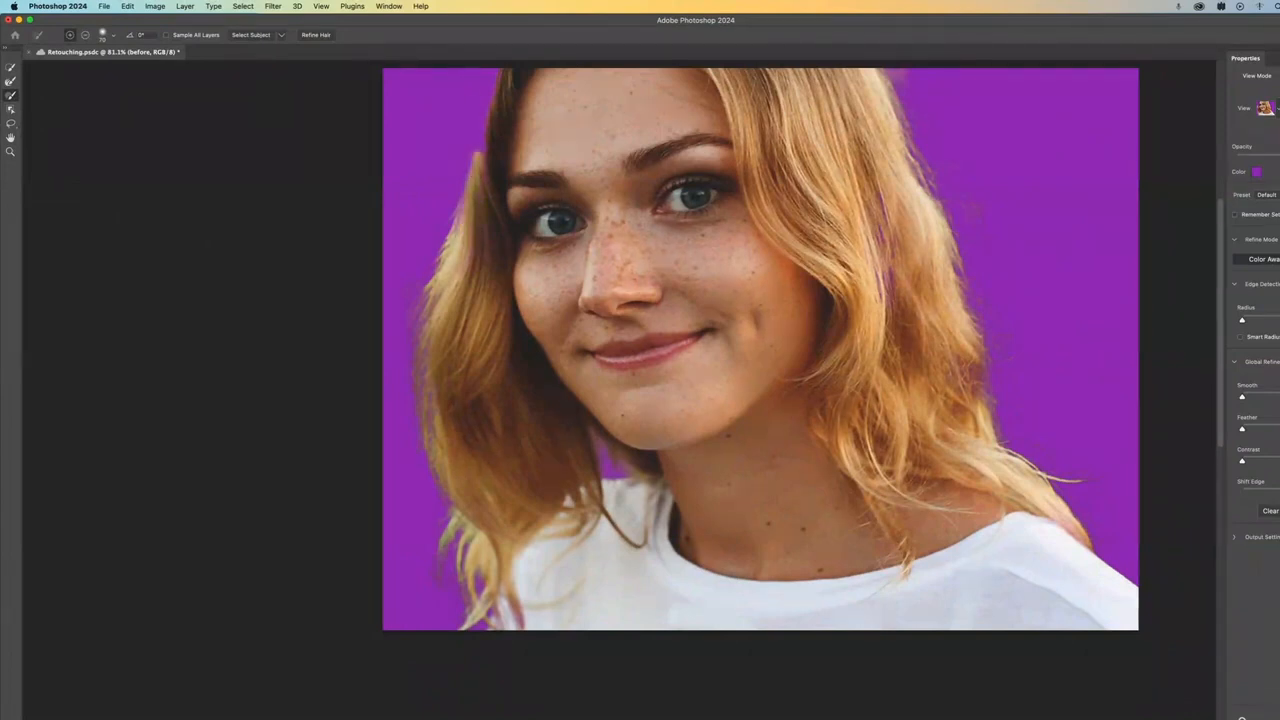
{"action": "left_click_drag", "start_coordinate": [478, 156], "coordinate": [490, 75]}
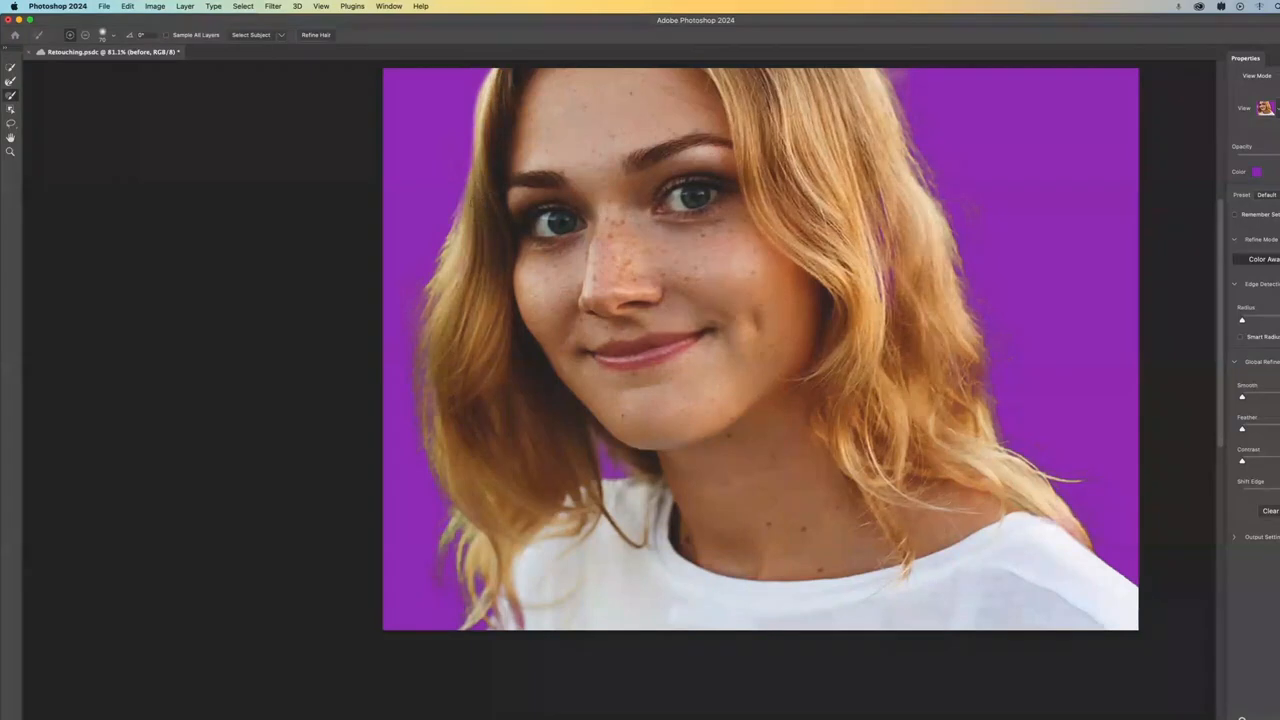
Enlarge the Brush and fill the gaps within the hair on the image's right side and along the upper edge on the left
{"action": "scroll", "coordinate": [509, 496], "scroll_direction": "down", "scroll_amount": 3}
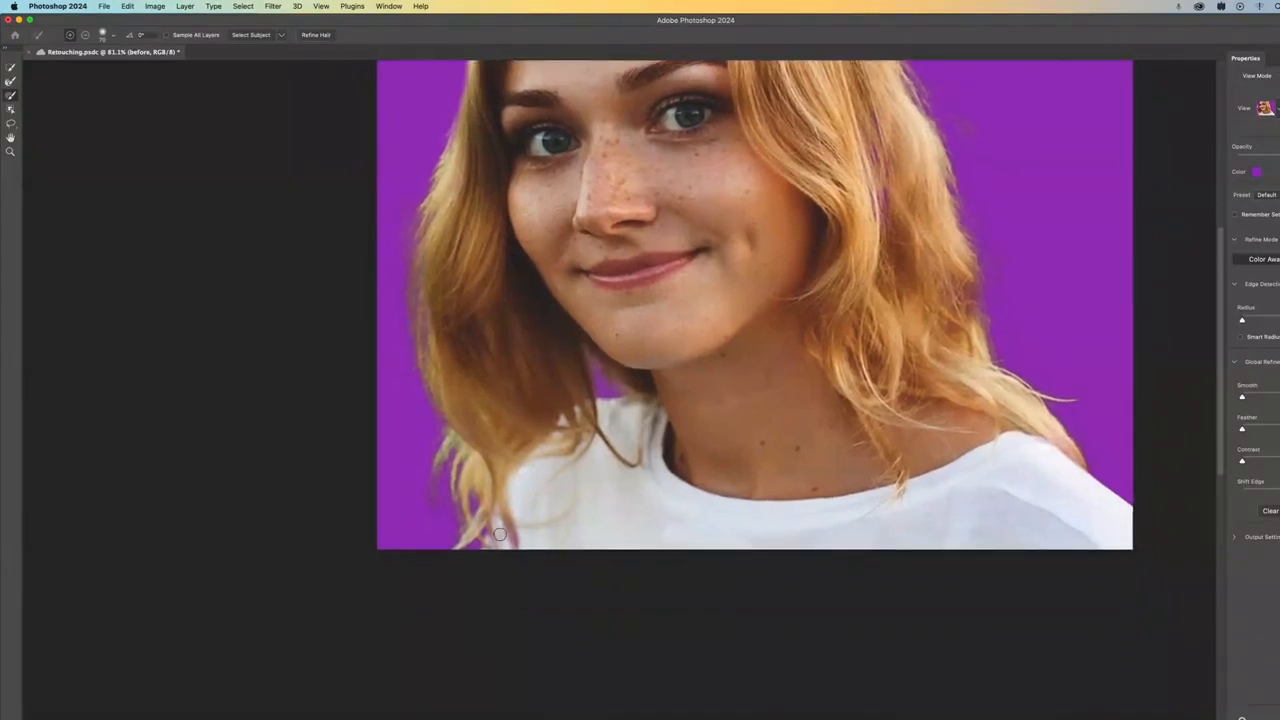
{"action": "scroll", "coordinate": [720, 449], "scroll_direction": "up", "scroll_amount": 3}
{"action": "scroll", "coordinate": [766, 408], "scroll_direction": "right", "scroll_amount": 2}
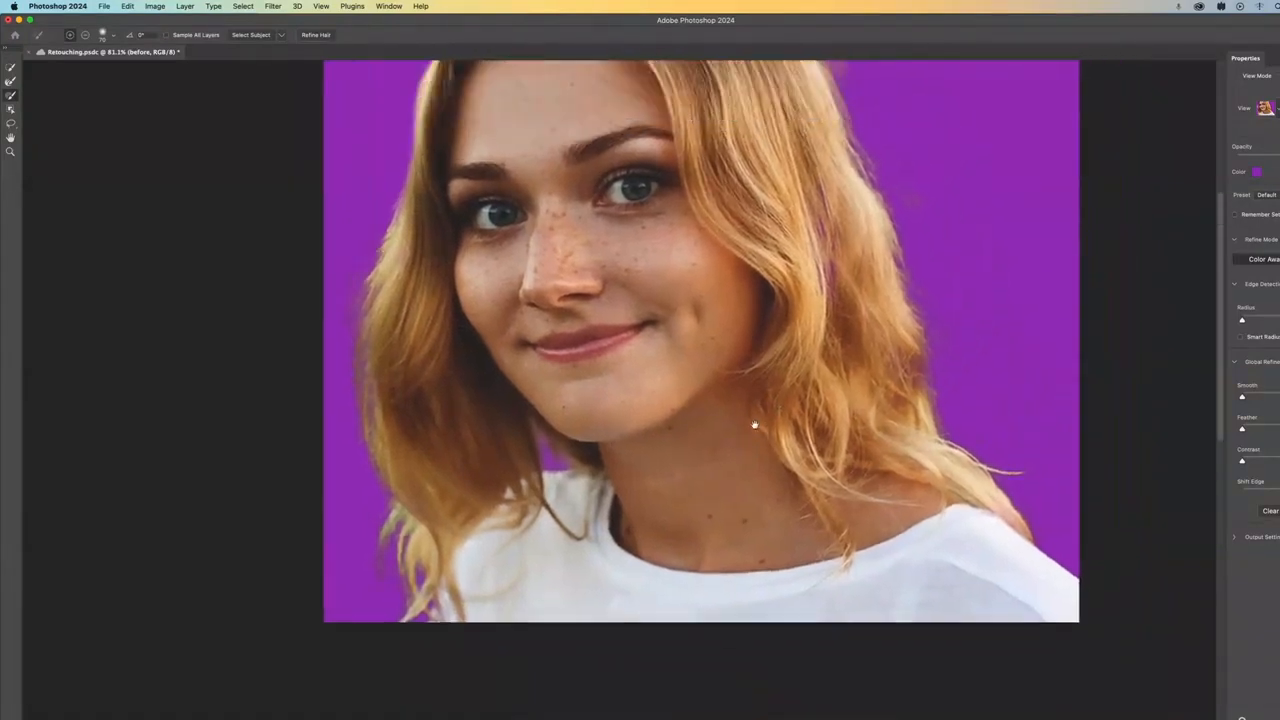
{"action": "key", "text": "bracketright"}
{"action": "key", "text": "bracketright"}
{"action": "mouse_move", "coordinate": [784, 197]}
{"action": "left_mouse_down"}
{"action": "mouse_move", "coordinate": [800, 346]}
{"action": "mouse_move", "coordinate": [775, 376]}
{"action": "mouse_move", "coordinate": [851, 317]}
{"action": "left_mouse_up"}
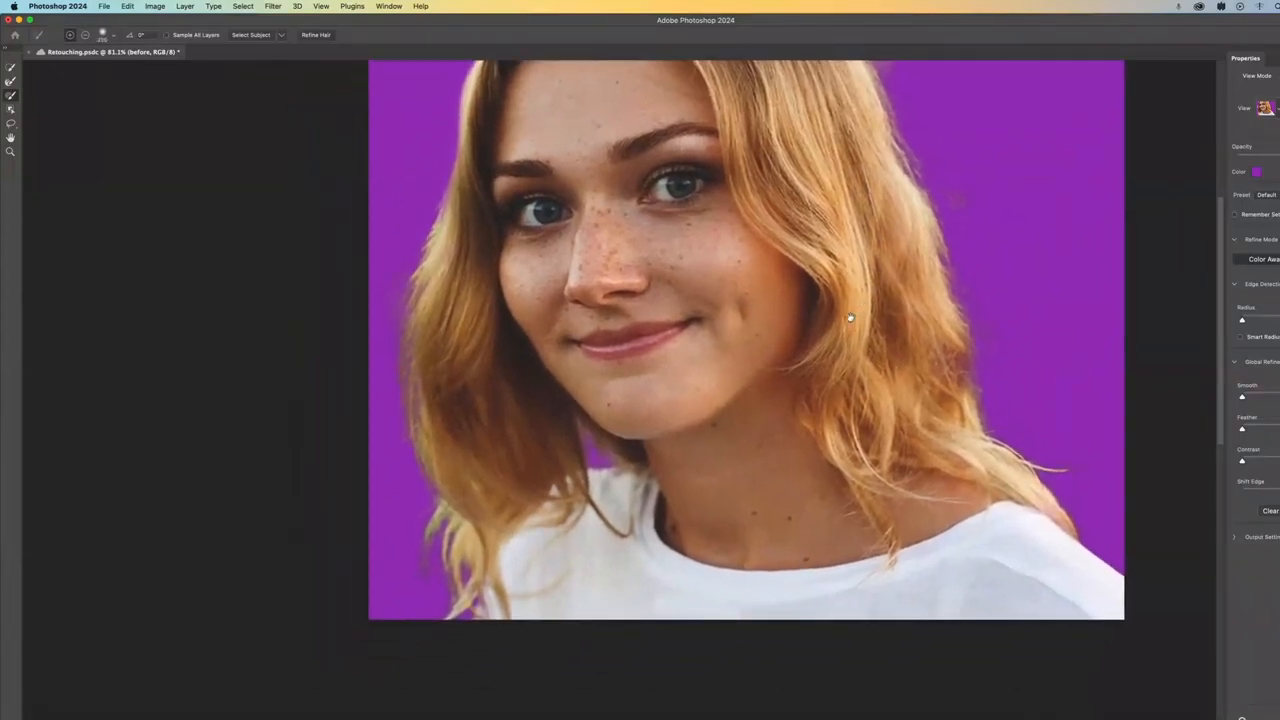
{"action": "mouse_move", "coordinate": [477, 206]}
{"action": "left_mouse_down"}
{"action": "mouse_move", "coordinate": [458, 152]}
{"action": "mouse_move", "coordinate": [473, 66]}
{"action": "left_mouse_up"}
{"action": "left_click_drag", "start_coordinate": [489, 341], "coordinate": [498, 381]}
Refine the repainted upper hair edge on the image's left side with the Refine Edge Brush
{"action": "left_click", "coordinate": [10, 82]}
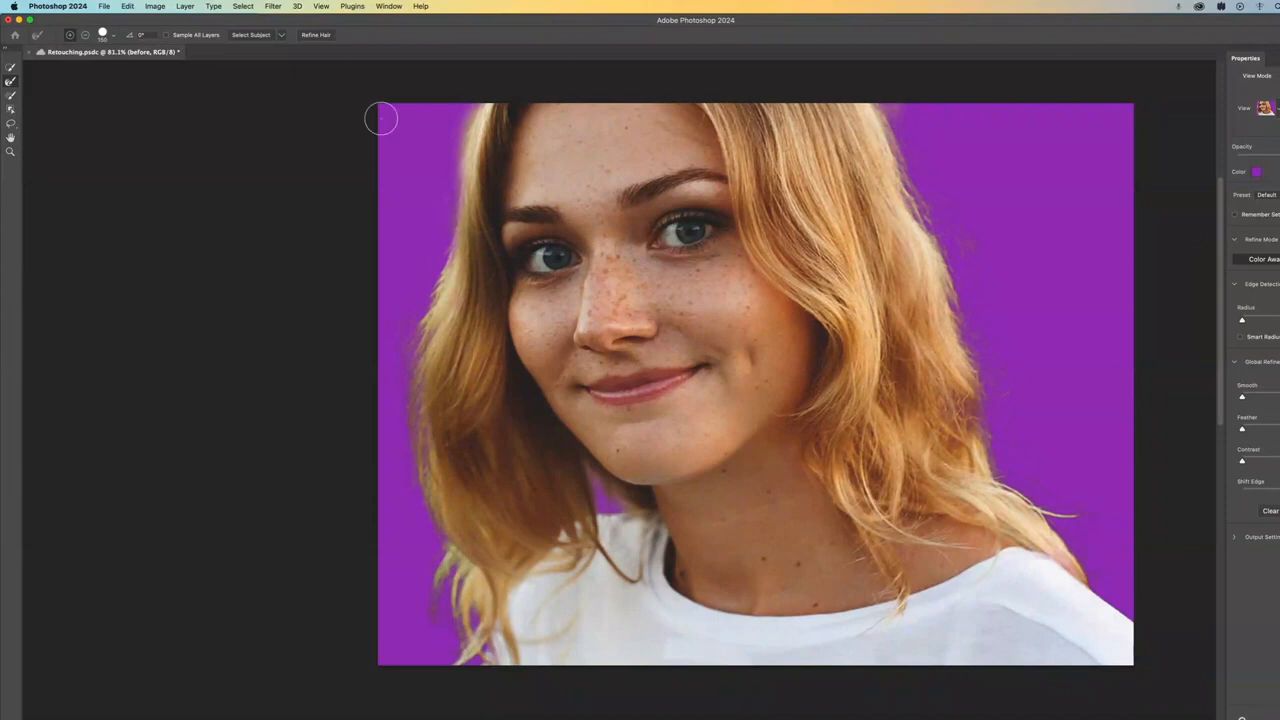
{"action": "left_click_drag", "start_coordinate": [472, 120], "coordinate": [461, 159]}
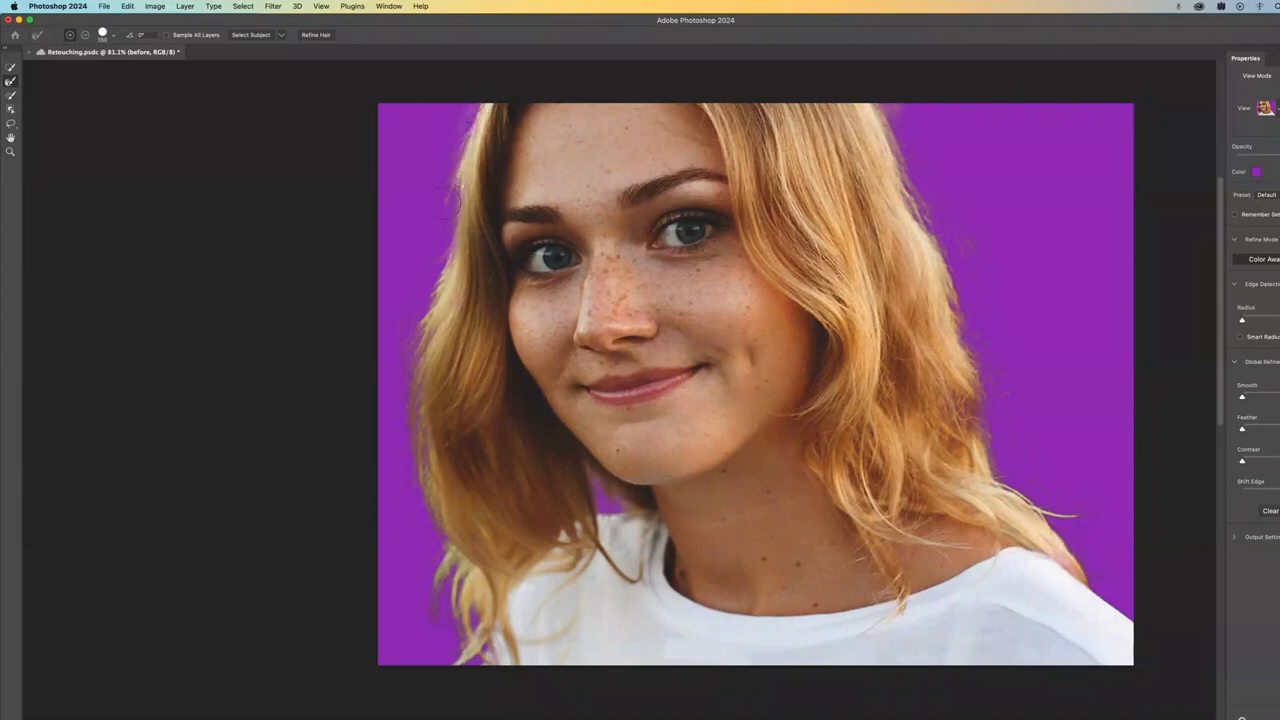
{"action": "left_click_drag", "start_coordinate": [449, 248], "coordinate": [437, 288]}
Subtract the stray flyaway strands at the lower hair edge on the image's left side from the selection with the Brush tool
{"action": "scroll", "coordinate": [443, 186], "scroll_direction": "down", "scroll_amount": 3}
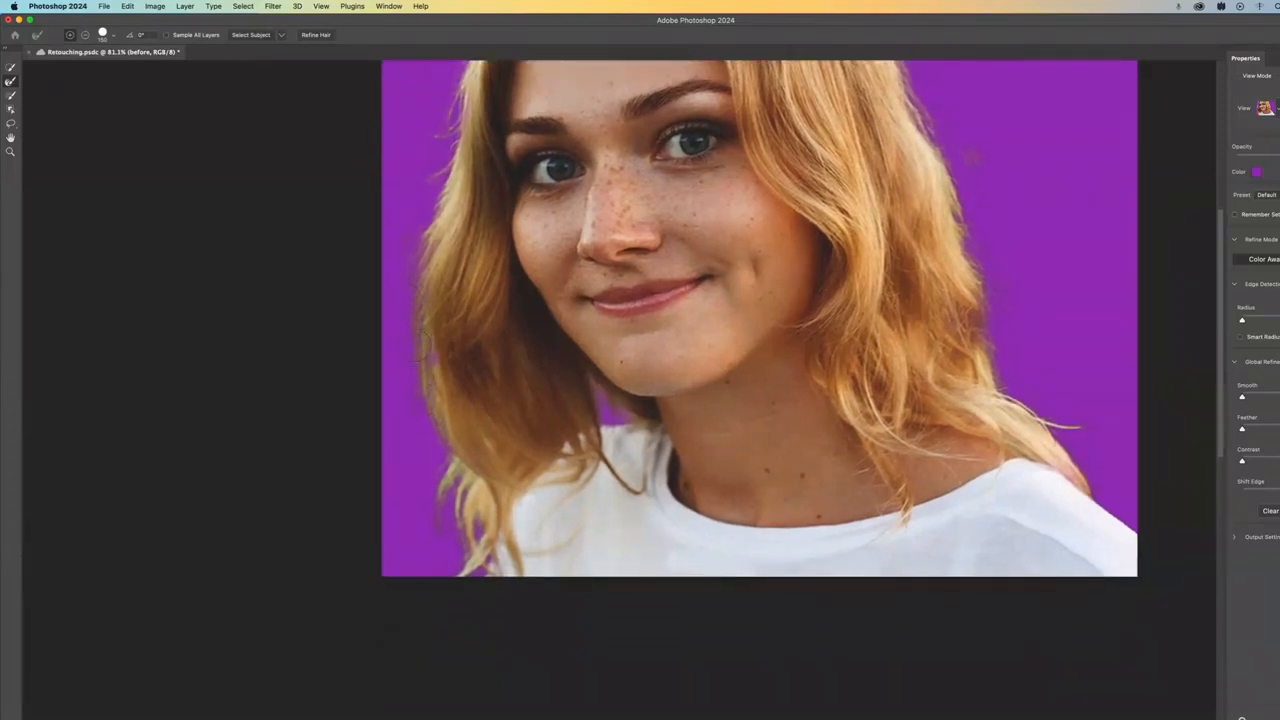
{"action": "scroll", "coordinate": [444, 432], "scroll_direction": "down", "scroll_amount": 4}
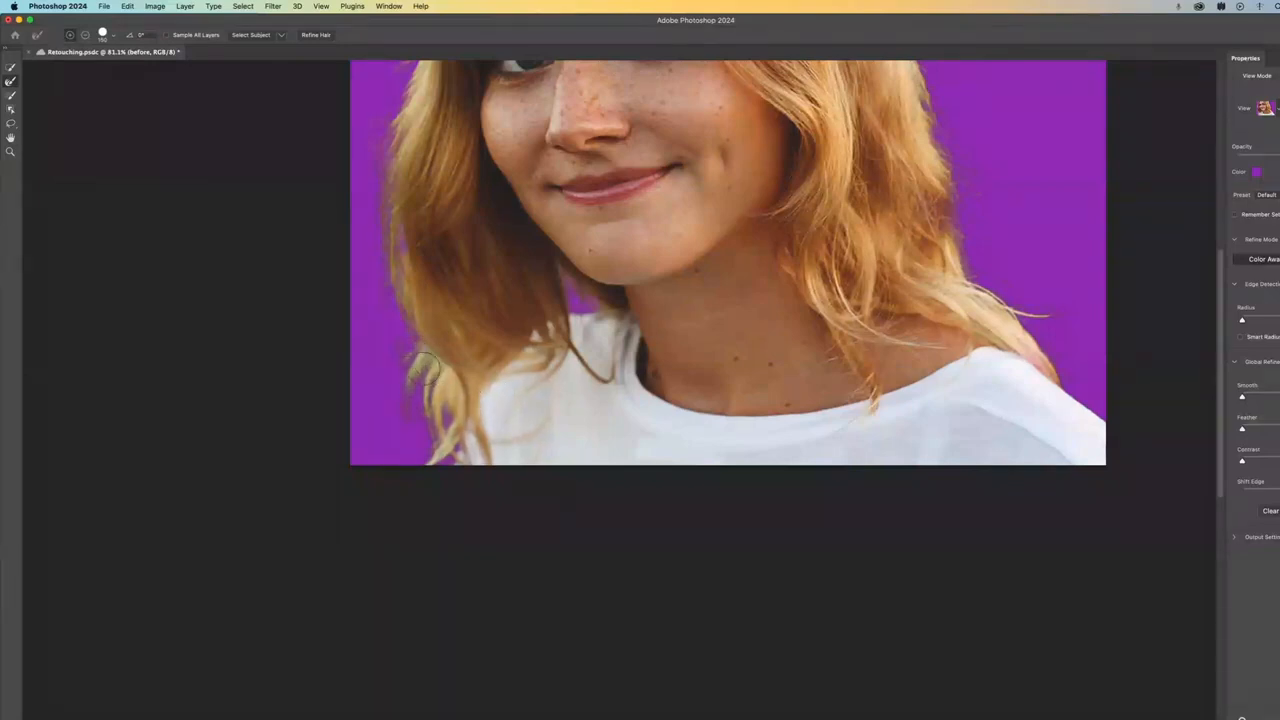
{"action": "left_click", "coordinate": [11, 95]}
{"action": "left_click", "coordinate": [87, 37]}
{"action": "mouse_move", "coordinate": [419, 365]}
{"action": "left_mouse_down"}
{"action": "mouse_move", "coordinate": [430, 388]}
{"action": "mouse_move", "coordinate": [421, 348]}
{"action": "left_mouse_up"}
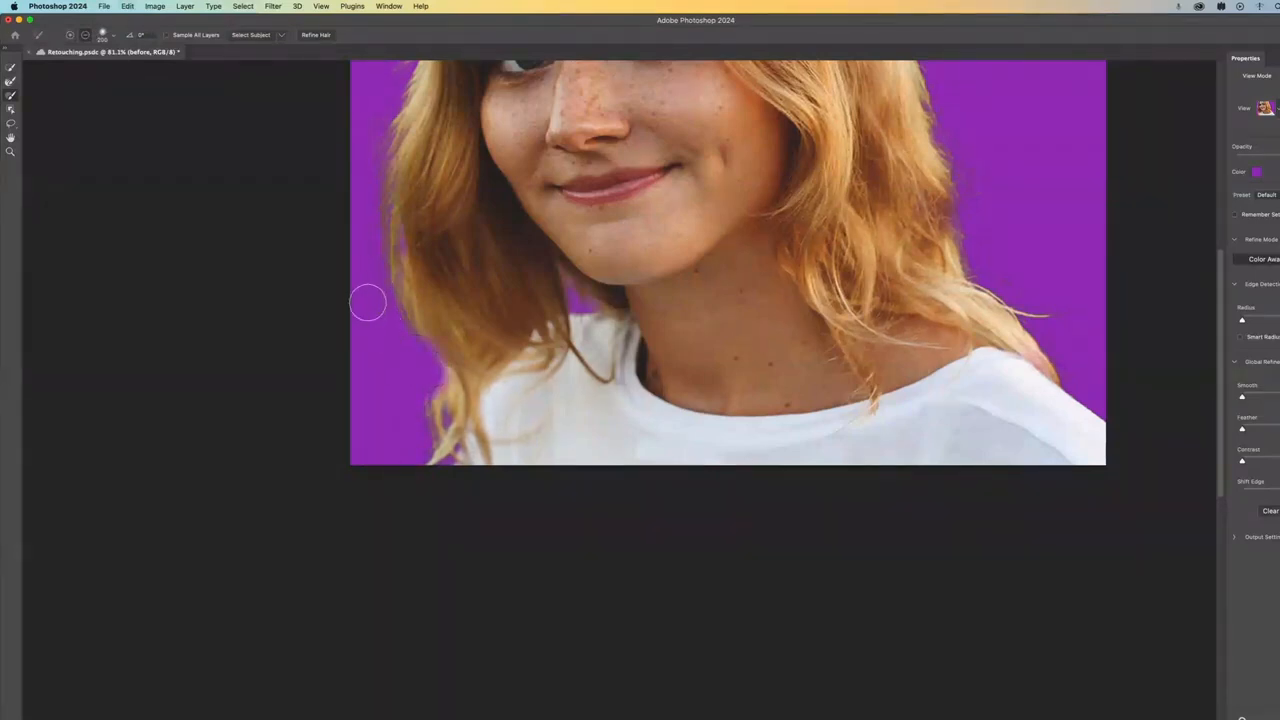
Brush the leftover background specks beside the hair on the image's right side out of the selection
{"action": "scroll", "coordinate": [363, 283], "scroll_direction": "up", "scroll_amount": 5}
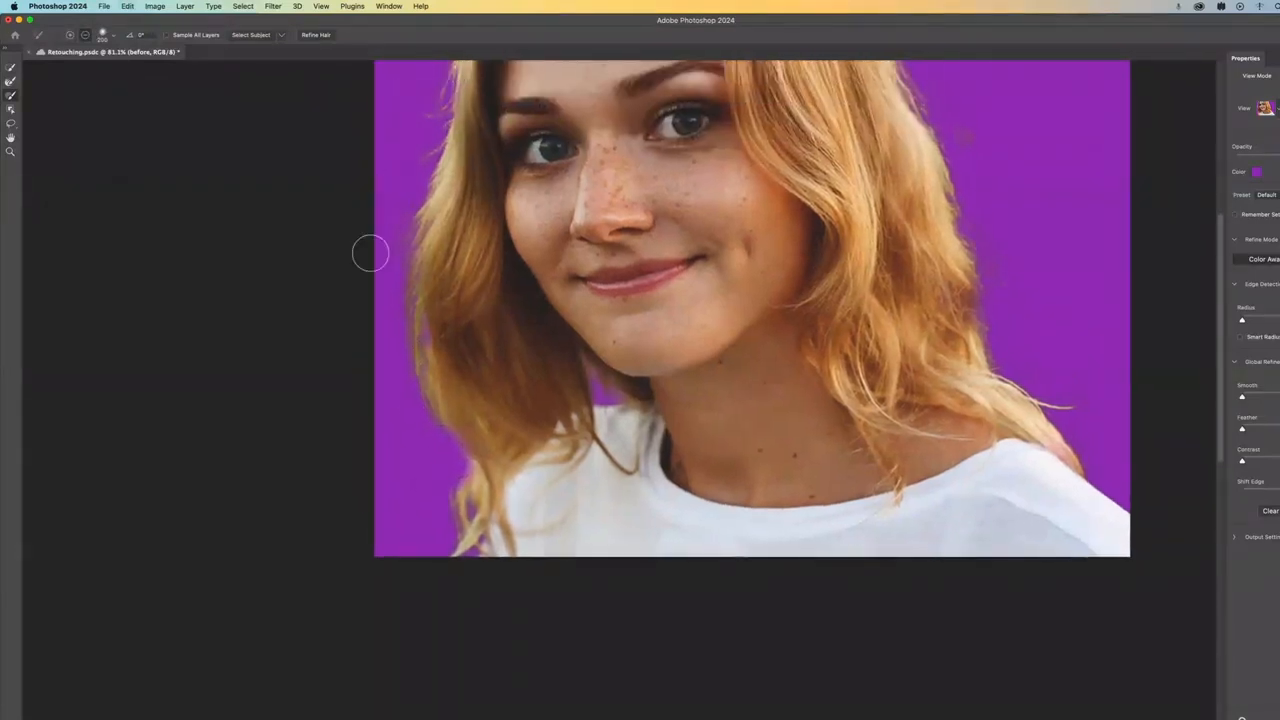
{"action": "scroll", "coordinate": [395, 160], "scroll_direction": "up", "scroll_amount": 4}
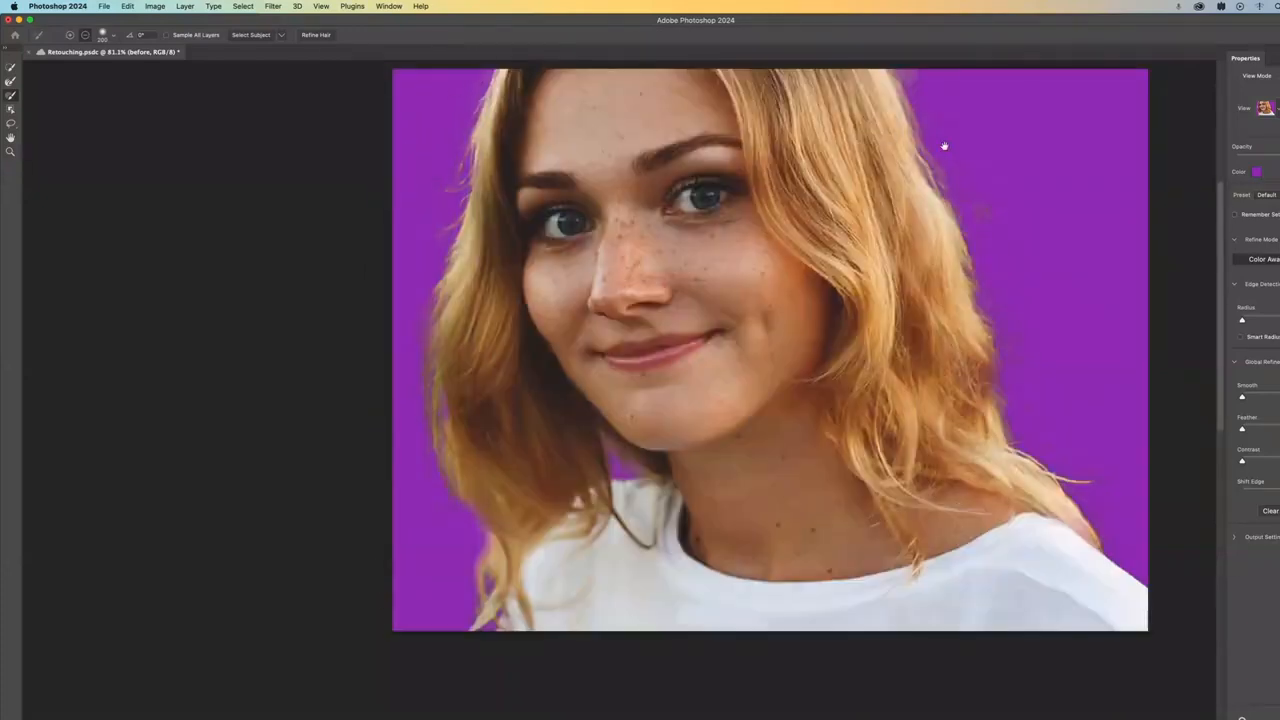
{"action": "scroll", "coordinate": [963, 128], "scroll_direction": "right", "scroll_amount": 2}
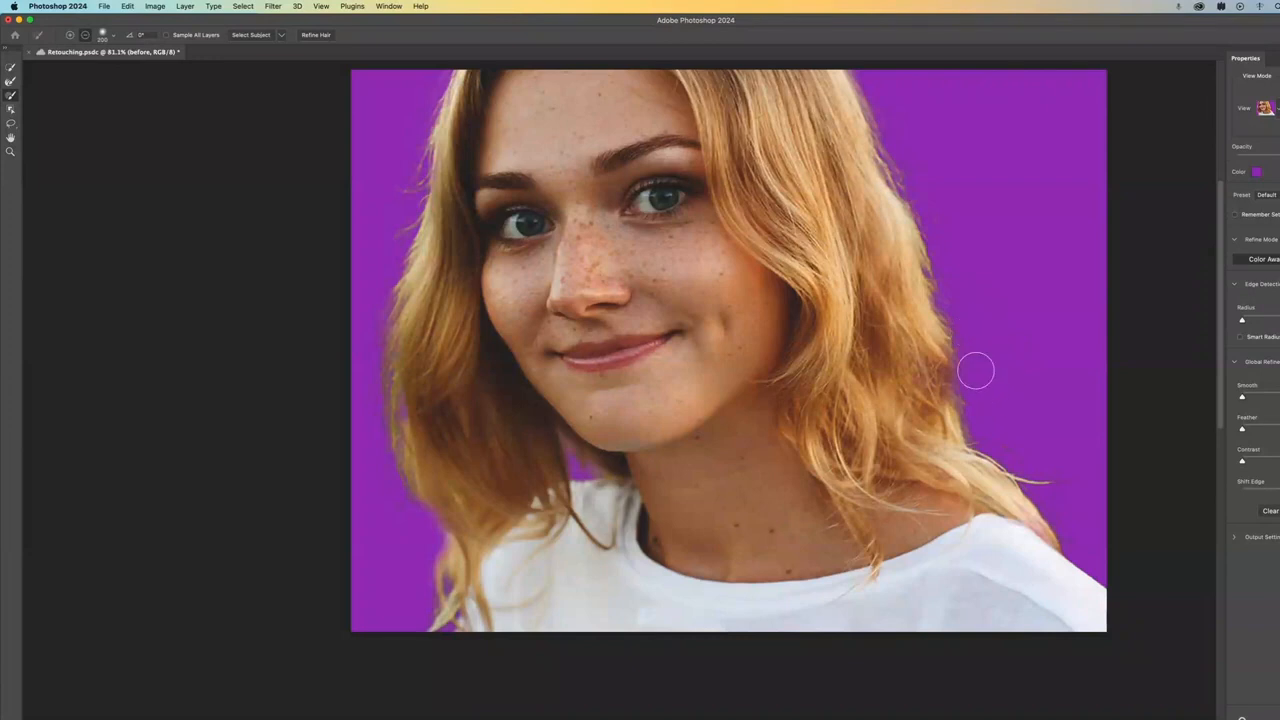
{"action": "left_click_drag", "start_coordinate": [1065, 440], "coordinate": [997, 366]}
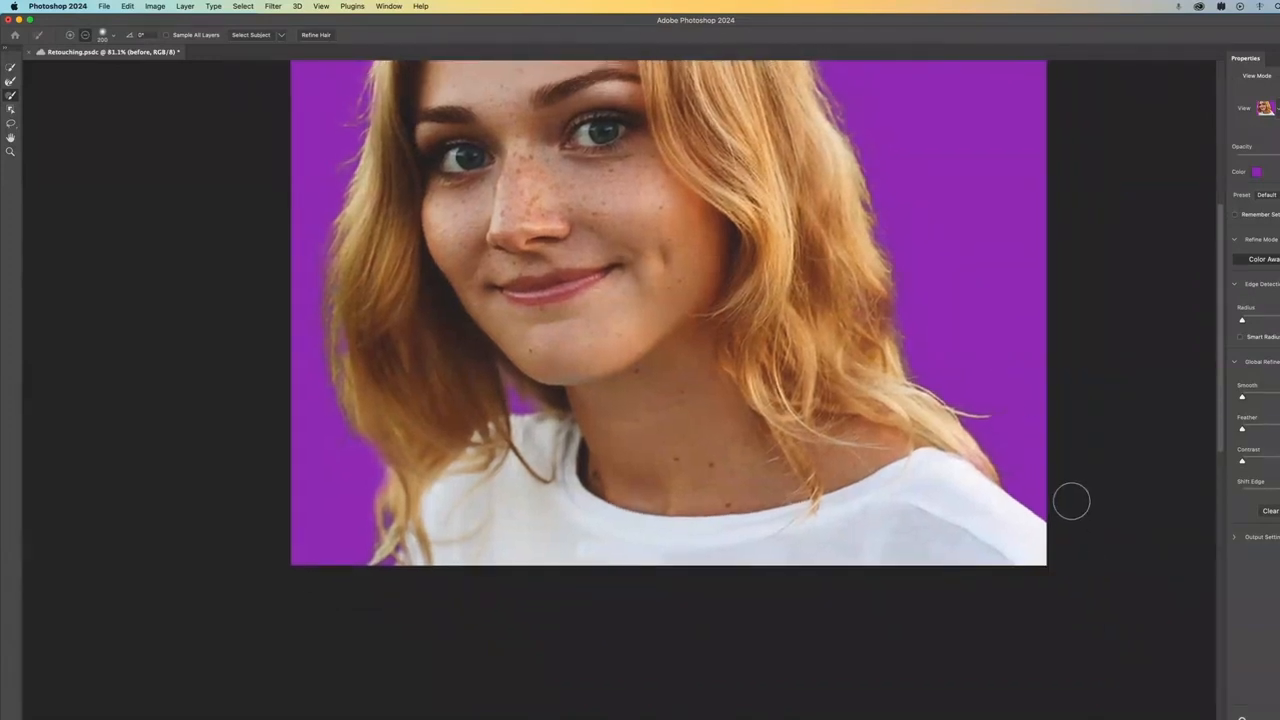
{"action": "left_click_drag", "start_coordinate": [908, 360], "coordinate": [977, 429]}
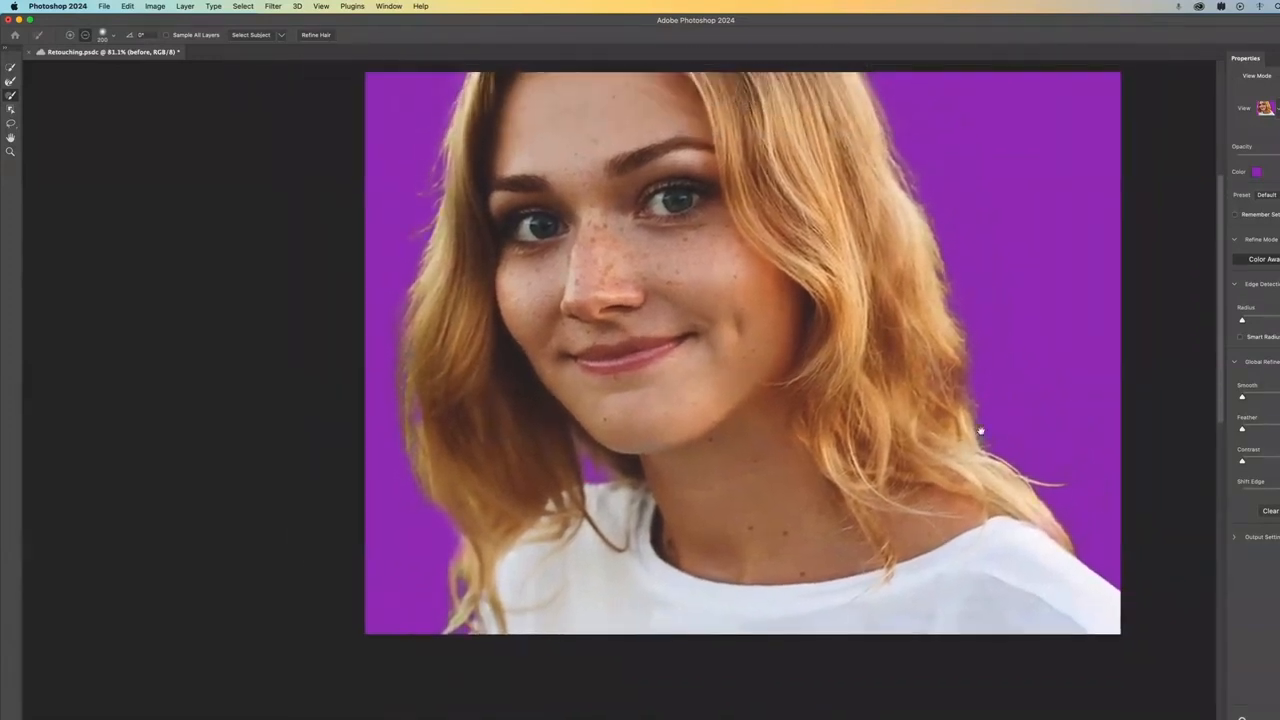
{"action": "left_click_drag", "start_coordinate": [1114, 303], "coordinate": [1029, 300]}
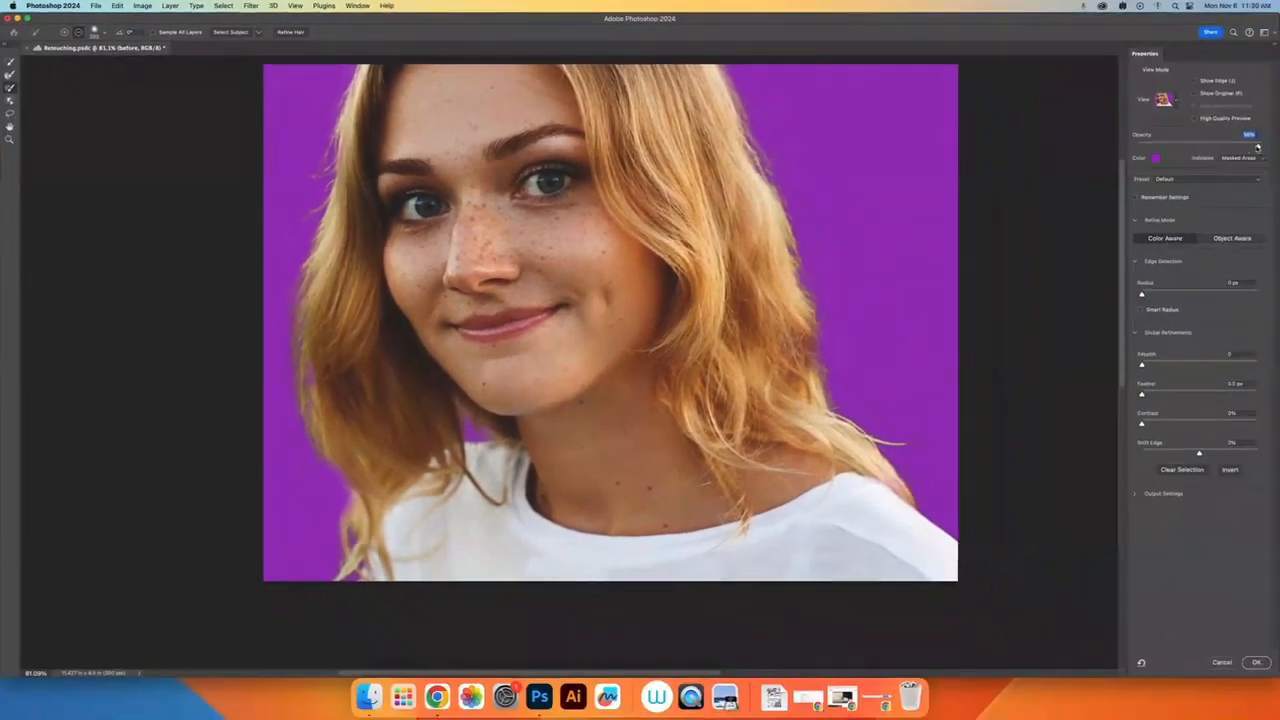
Keep the overlay opacity at 100% and recover the lower strands on the image's left side with the Refine Edge Brush
{"action": "mouse_move", "coordinate": [1258, 148]}
{"action": "left_mouse_down"}
{"action": "mouse_move", "coordinate": [1160, 148]}
{"action": "mouse_move", "coordinate": [1250, 148]}
{"action": "mouse_move", "coordinate": [1274, 155]}
{"action": "mouse_move", "coordinate": [1216, 161]}
{"action": "mouse_move", "coordinate": [1278, 168]}
{"action": "mouse_move", "coordinate": [1234, 174]}
{"action": "mouse_move", "coordinate": [1263, 172]}
{"action": "left_mouse_up"}
{"action": "left_click", "coordinate": [9, 76]}
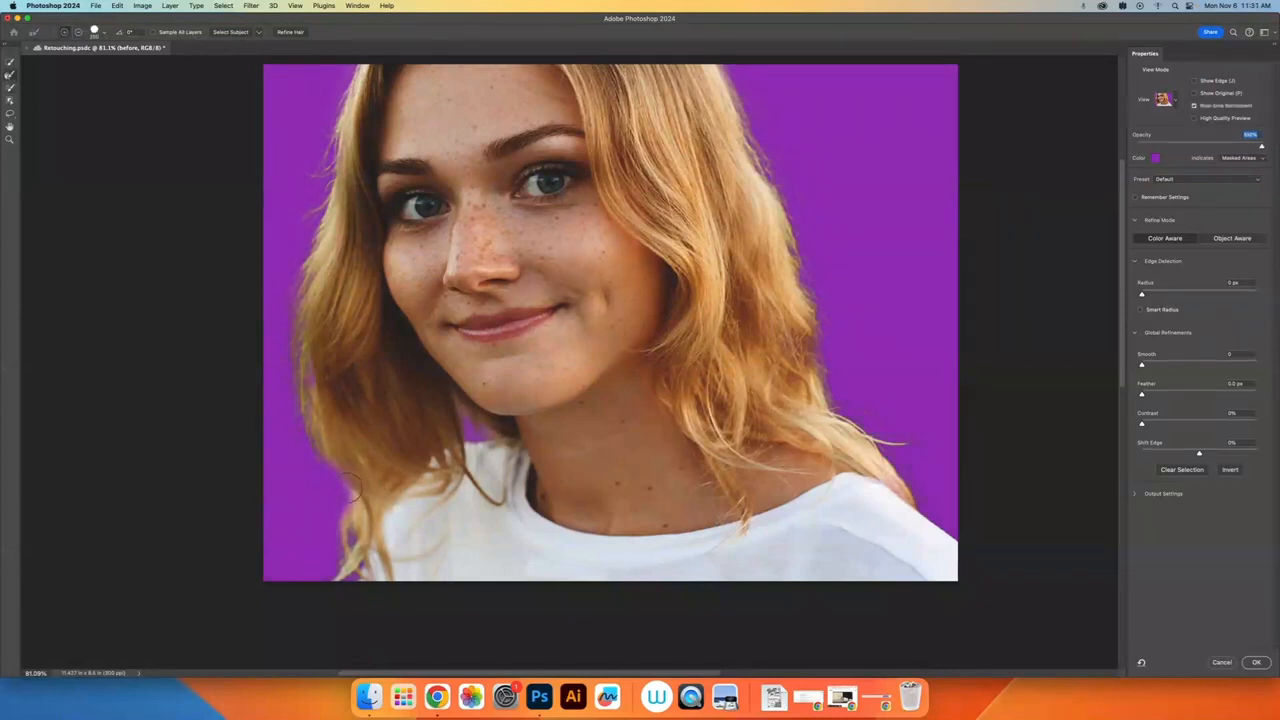
{"action": "left_click_drag", "start_coordinate": [361, 514], "coordinate": [353, 551]}
{"action": "mouse_move", "coordinate": [347, 496]}
{"action": "left_mouse_down"}
{"action": "mouse_move", "coordinate": [342, 520]}
{"action": "mouse_move", "coordinate": [360, 475]}
{"action": "left_mouse_up"}
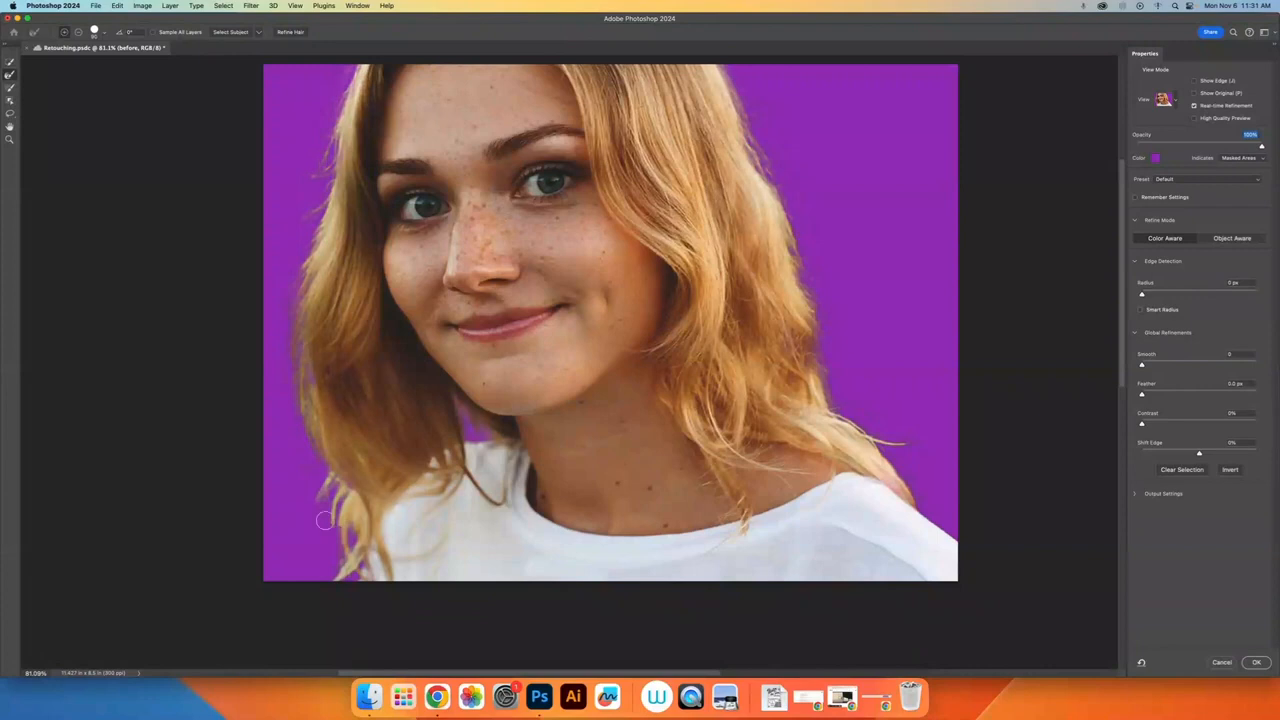
Shrink the Brush and touch up the hair edge above the shoulder on the image's right side in add mode
{"action": "left_click", "coordinate": [10, 88]}
{"action": "key", "text": "bracketleft"}
{"action": "key", "text": "bracketleft"}
{"action": "key", "text": "bracketleft"}
{"action": "key", "text": "bracketleft"}
{"action": "key", "text": "bracketleft"}
{"action": "key", "text": "bracketleft"}
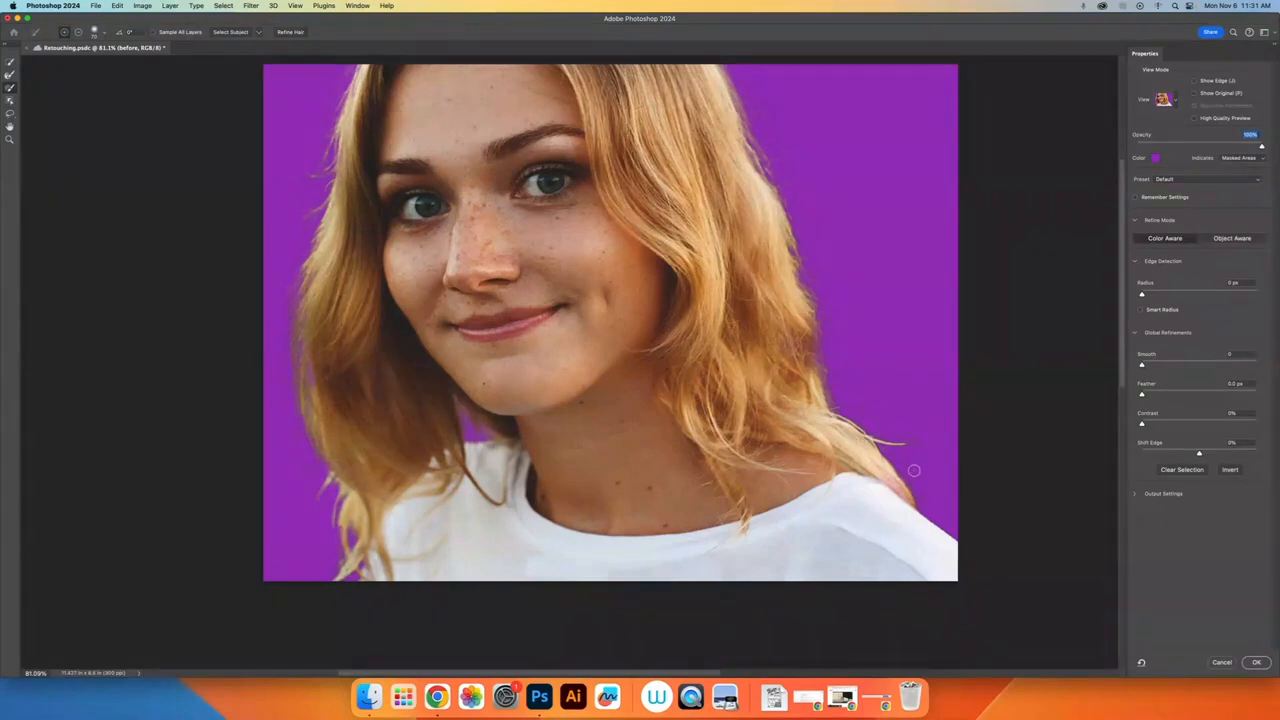
{"action": "left_click_drag", "start_coordinate": [903, 466], "coordinate": [901, 507]}
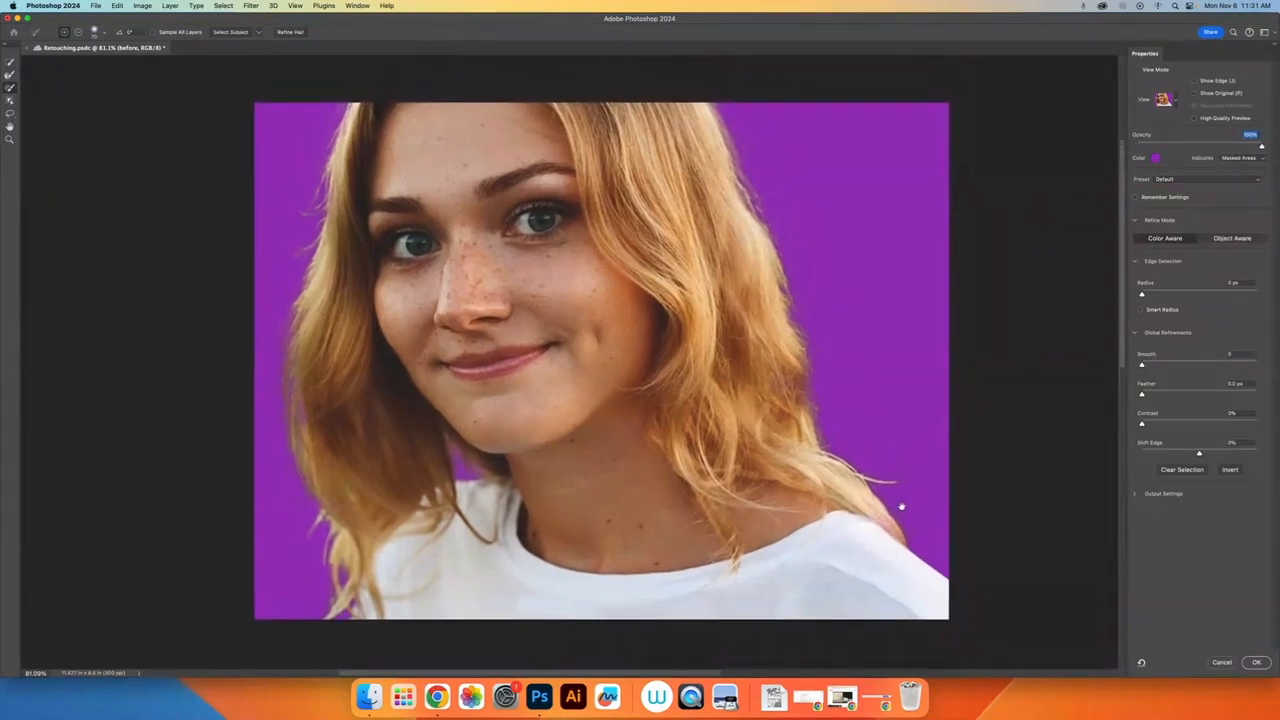
Apply the Select and Mask refinements as a selection and save the document
{"action": "key", "text": "r"}
{"action": "scroll", "coordinate": [1000, 580], "scroll_direction": "right", "scroll_amount": 4}
{"action": "scroll", "coordinate": [1000, 580], "scroll_direction": "down", "scroll_amount": 2}
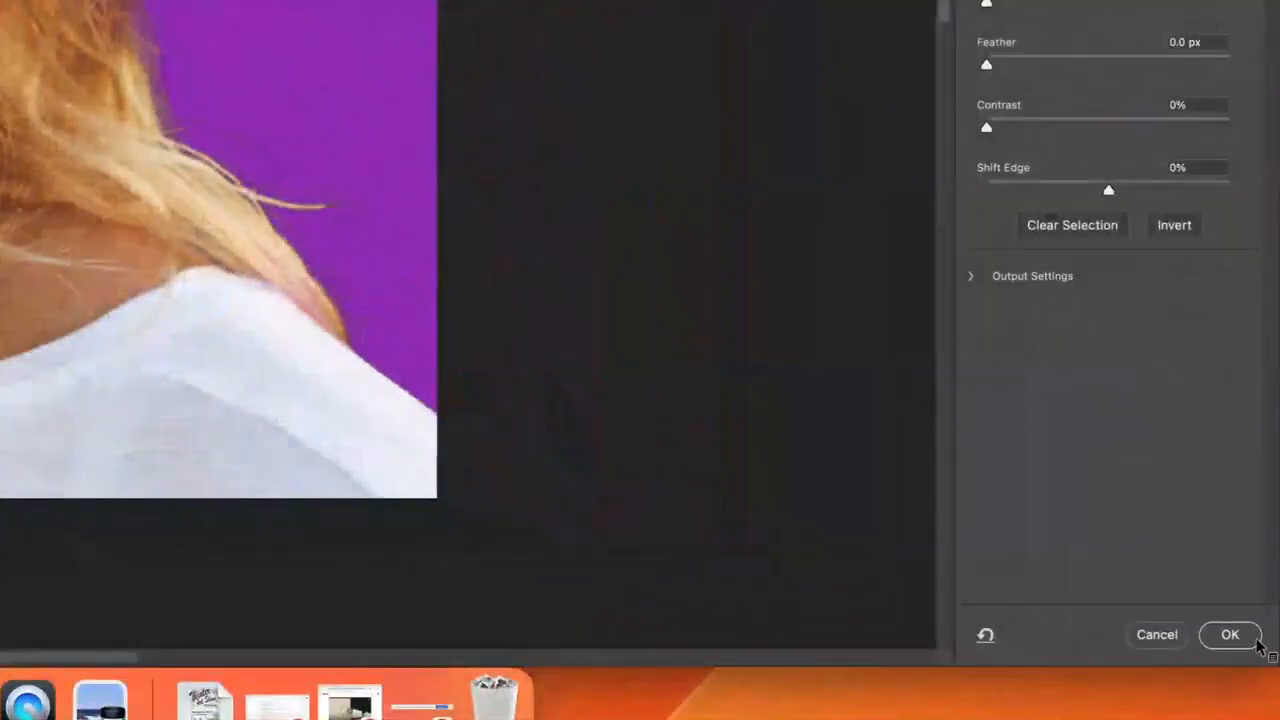
{"action": "left_click", "coordinate": [1257, 663]}
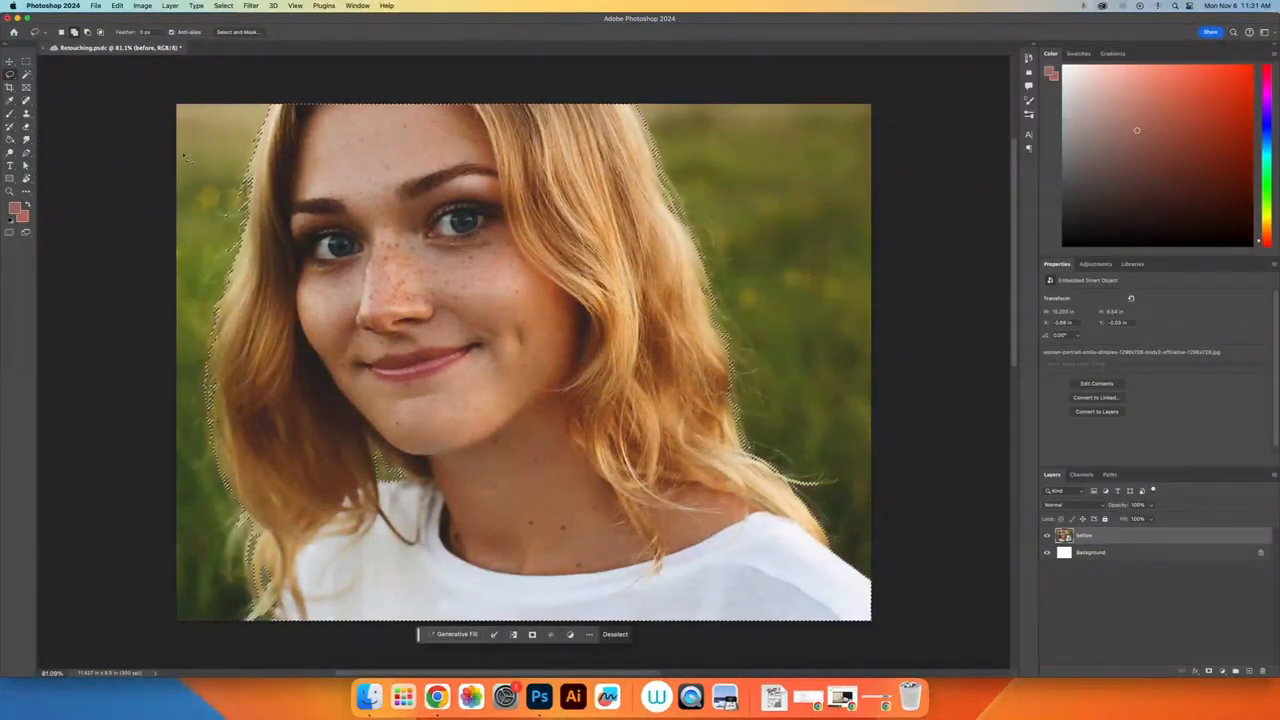
{"action": "key", "text": "super+s"}
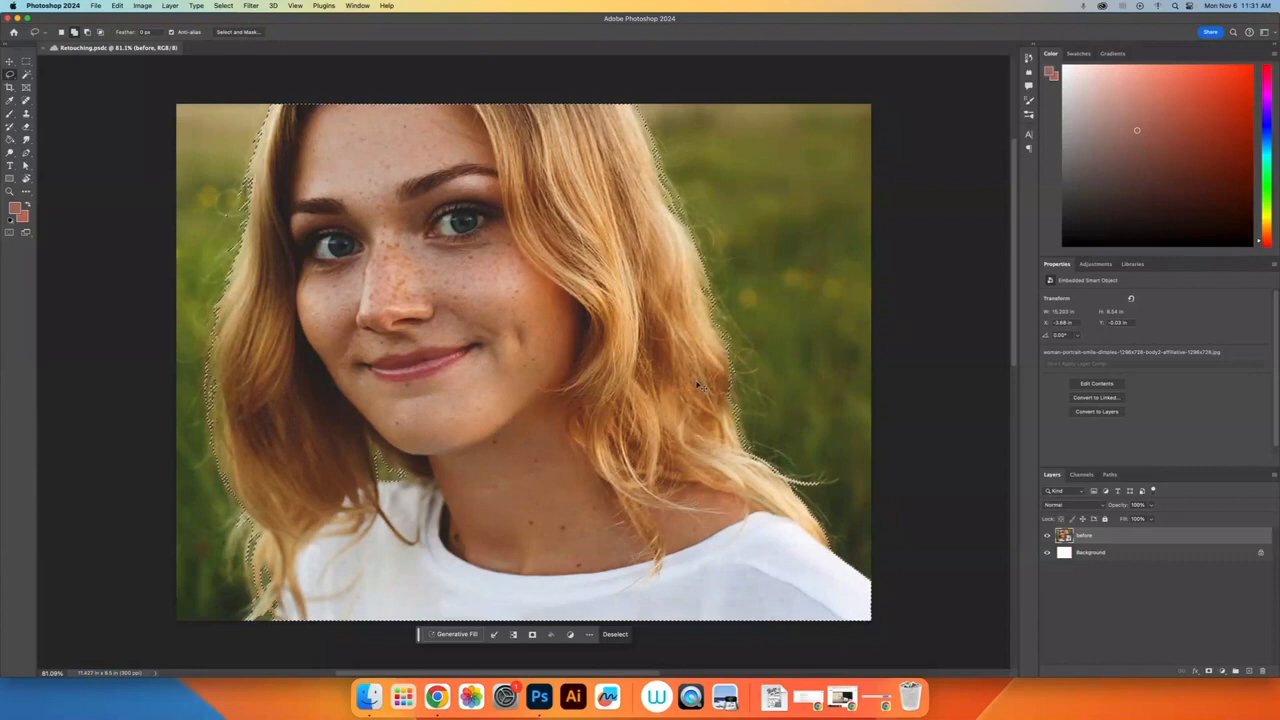
Hide the "before" layer and copy the selected woman onto a new layer above it
{"action": "left_click", "coordinate": [1047, 536]}
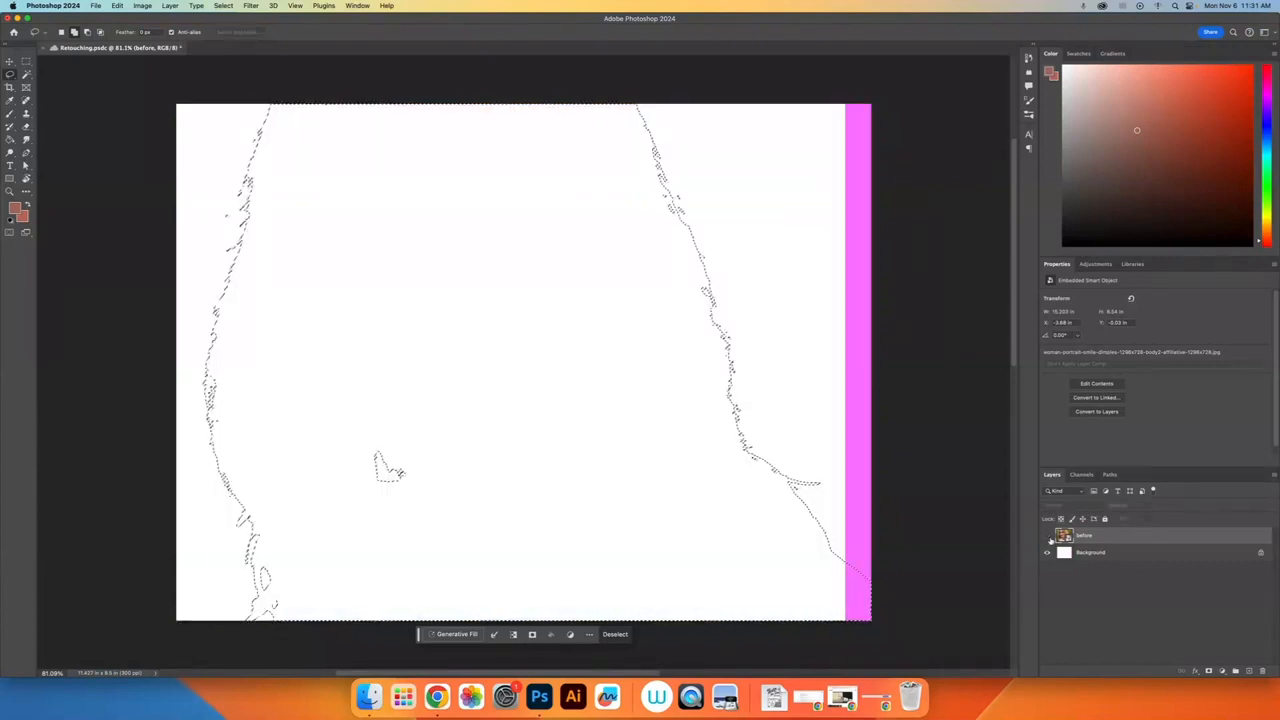
{"action": "key", "text": "super+j"}
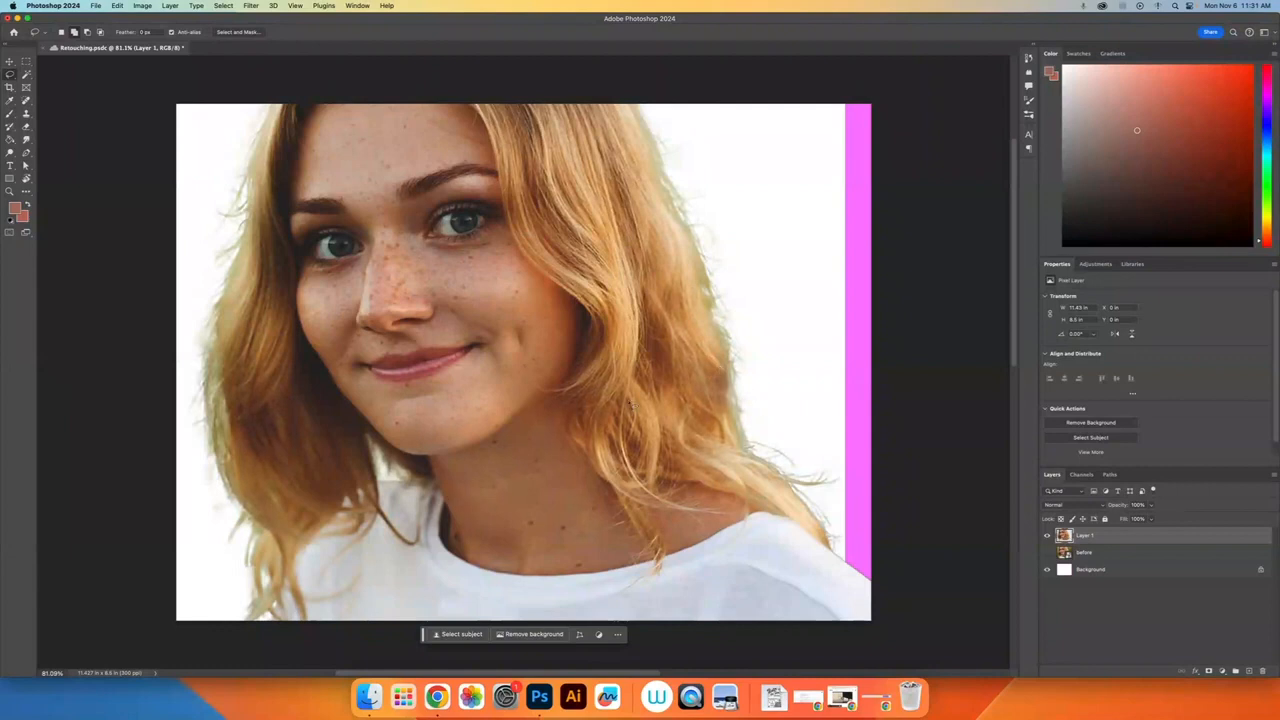
Examine the cutout's hair and shoulder edges up close against the white background and the pink strip
{"action": "key", "text": "z"}
{"action": "left_click_drag", "start_coordinate": [757, 420], "coordinate": [766, 417]}
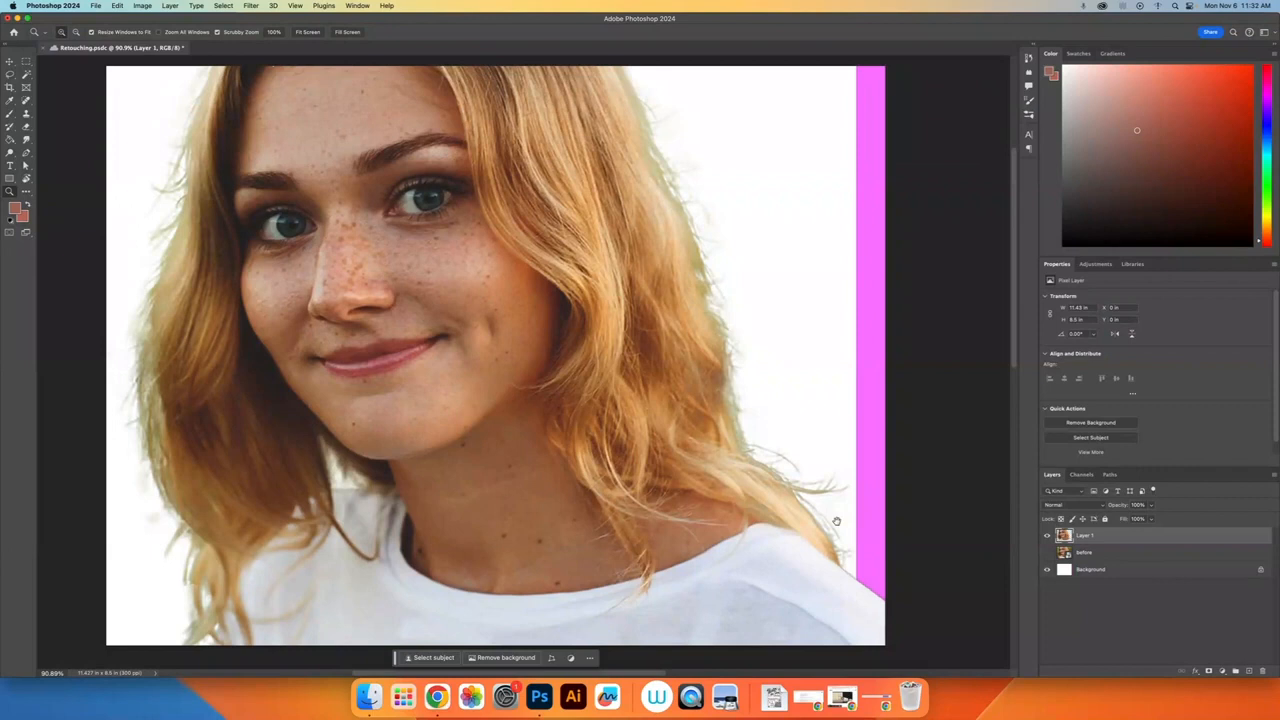
{"action": "left_click_drag", "start_coordinate": [837, 521], "coordinate": [859, 516]}
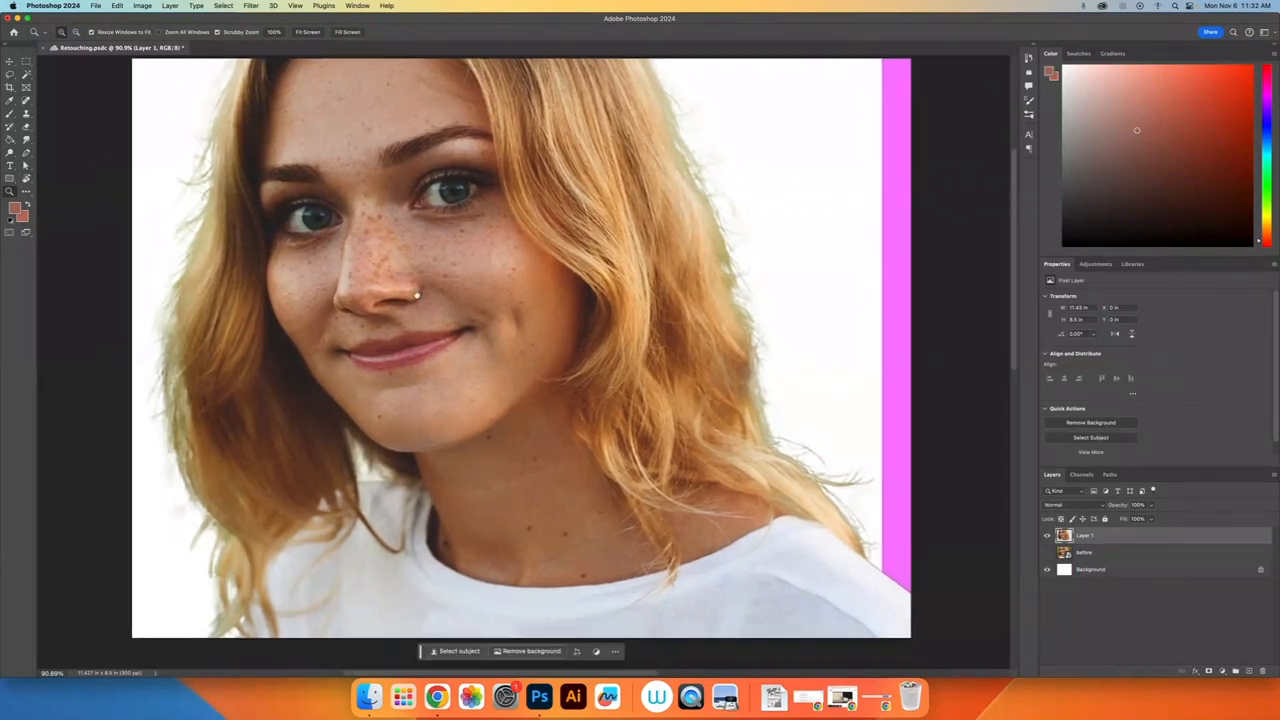
{"action": "scroll", "coordinate": [415, 330], "scroll_direction": "up", "scroll_amount": 2}
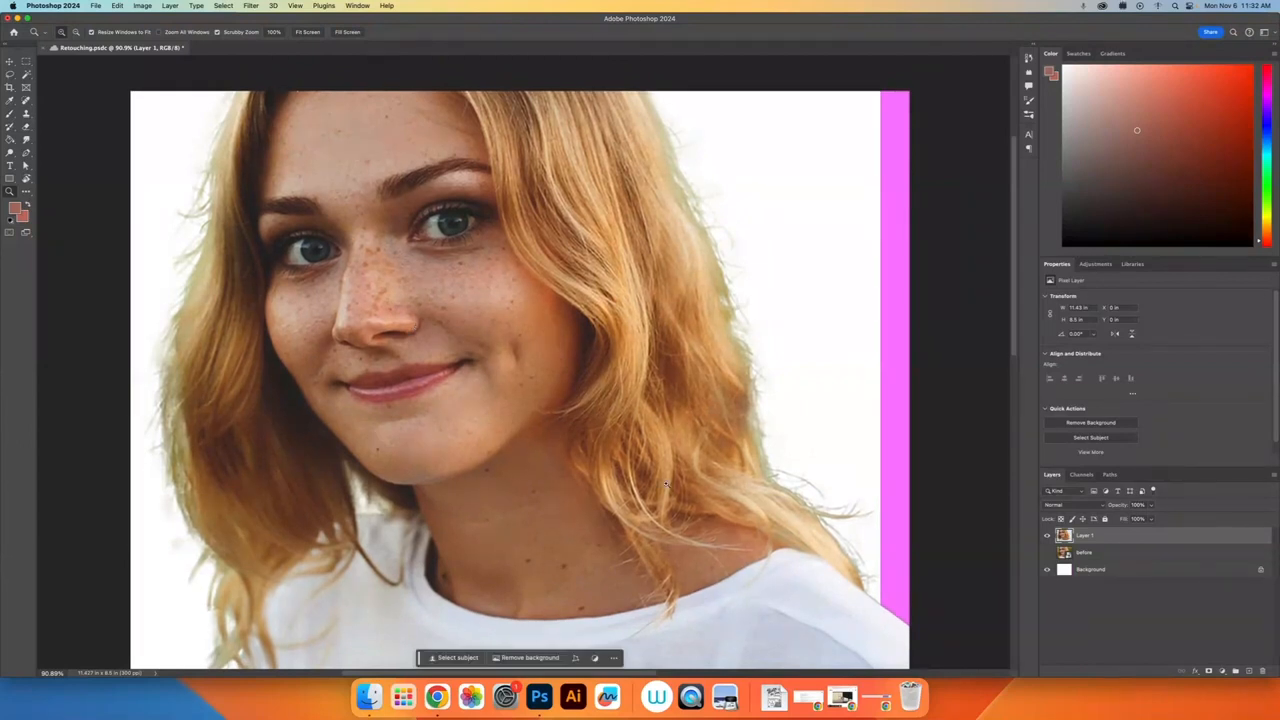
{"action": "left_click_drag", "start_coordinate": [667, 484], "coordinate": [655, 484]}
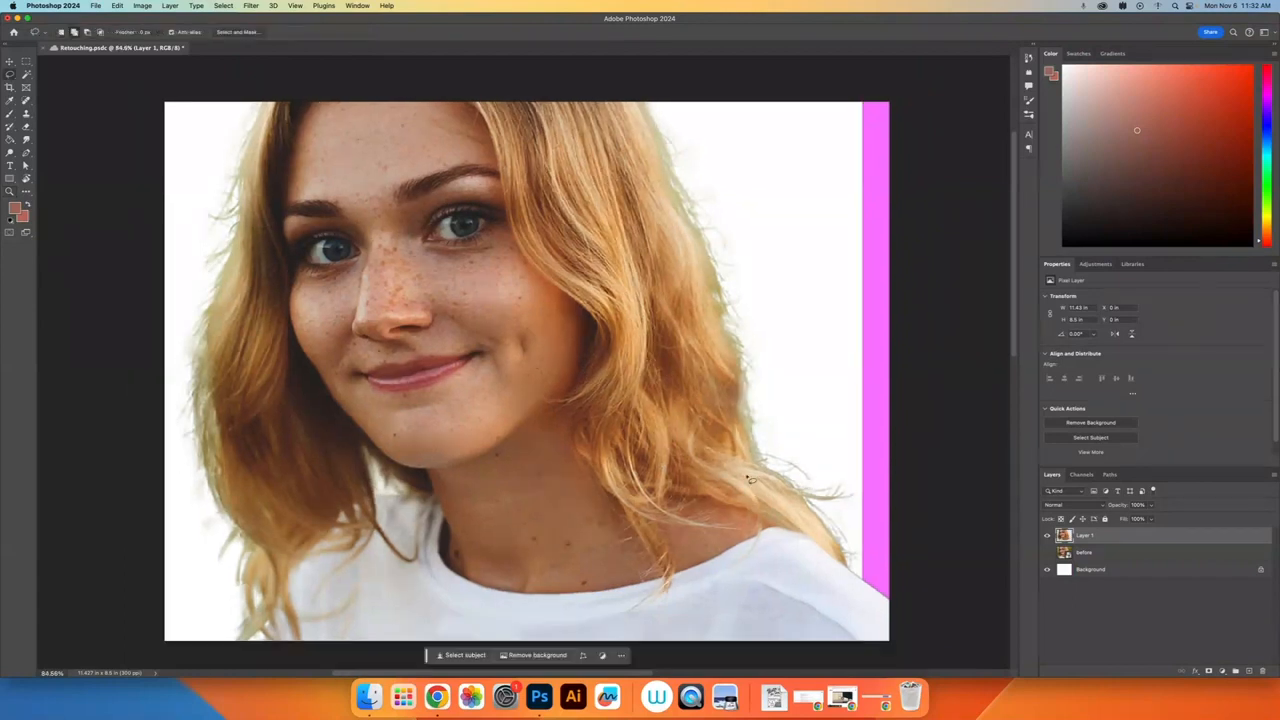